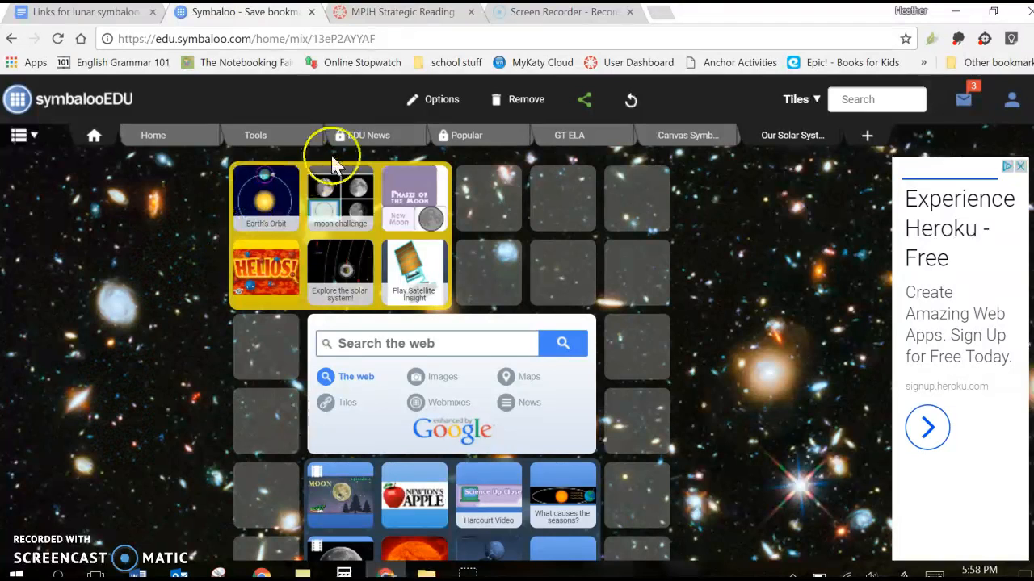
- Switch to Canvas and open the MPJH Strategic Reading 7 course from the dashboard
click(422, 18)
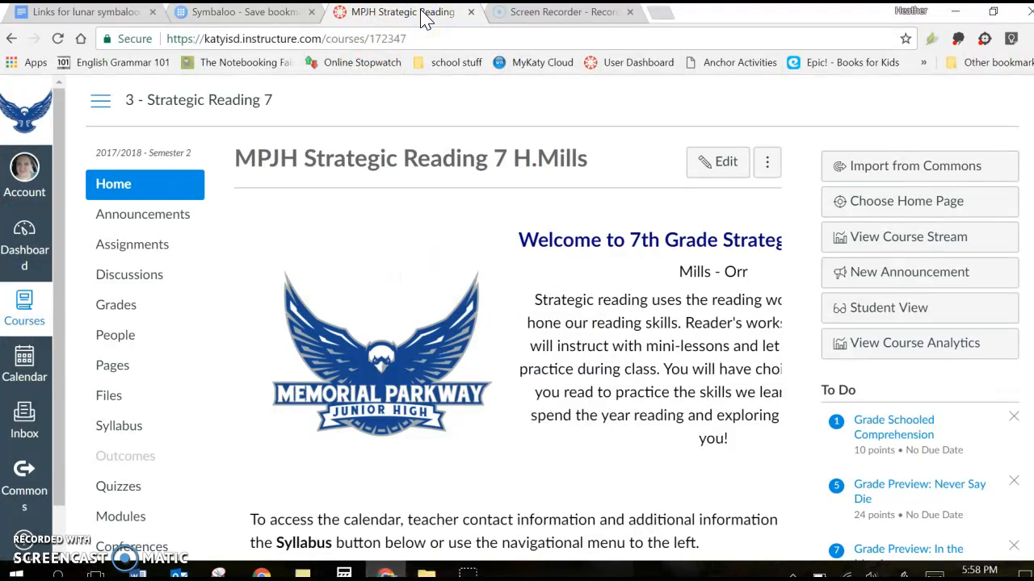
click(29, 170)
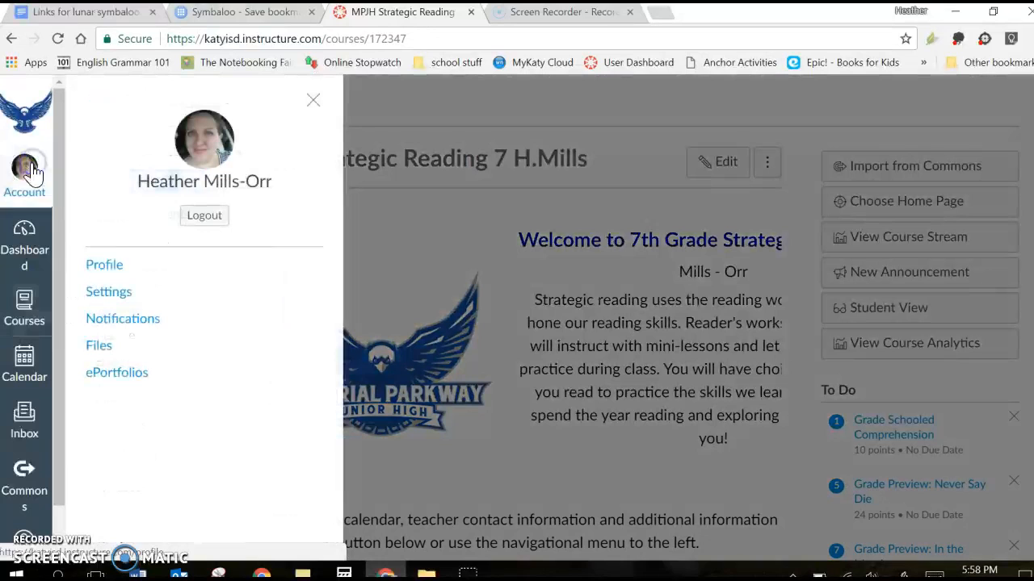
click(32, 251)
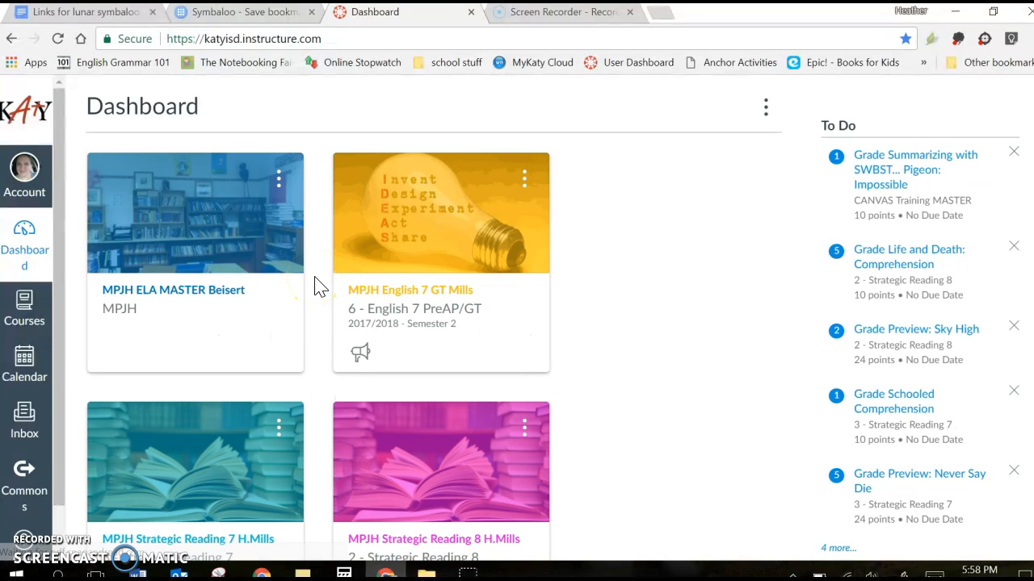
scroll(325, 369, down, 1)
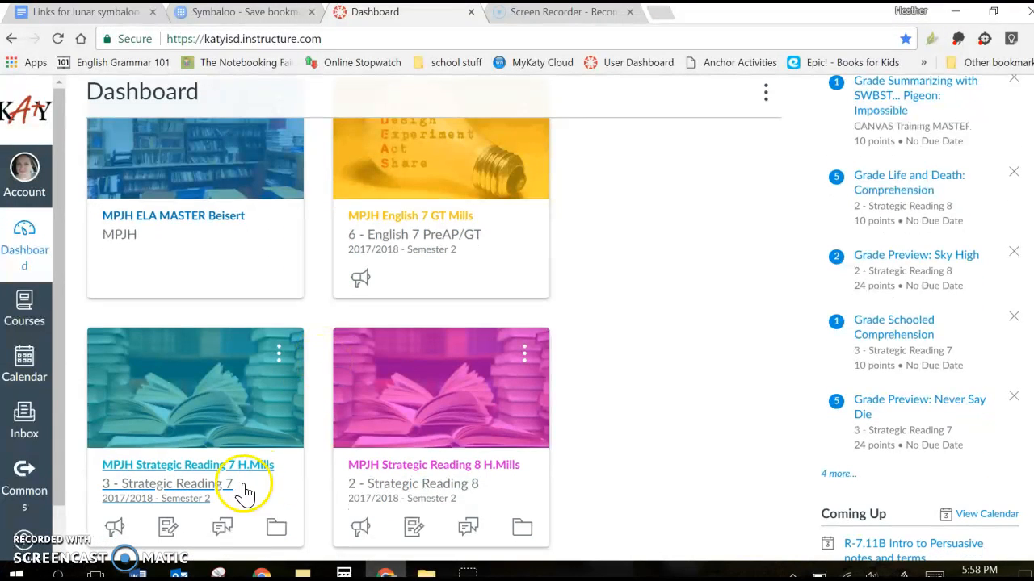
click(219, 462)
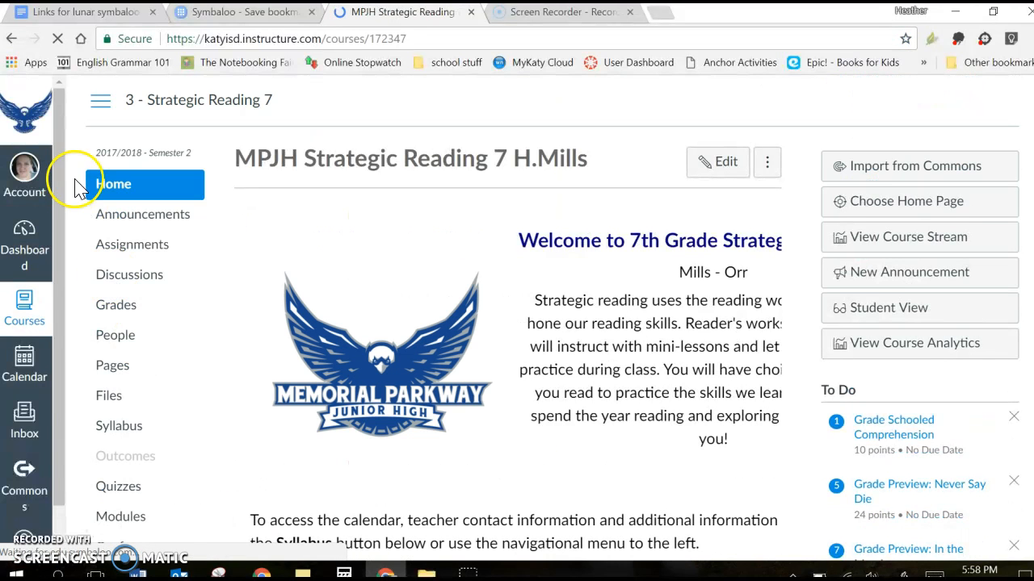
- Hide the course navigation menu and examine the Symbaloo webmix embedded on the course home page
click(97, 99)
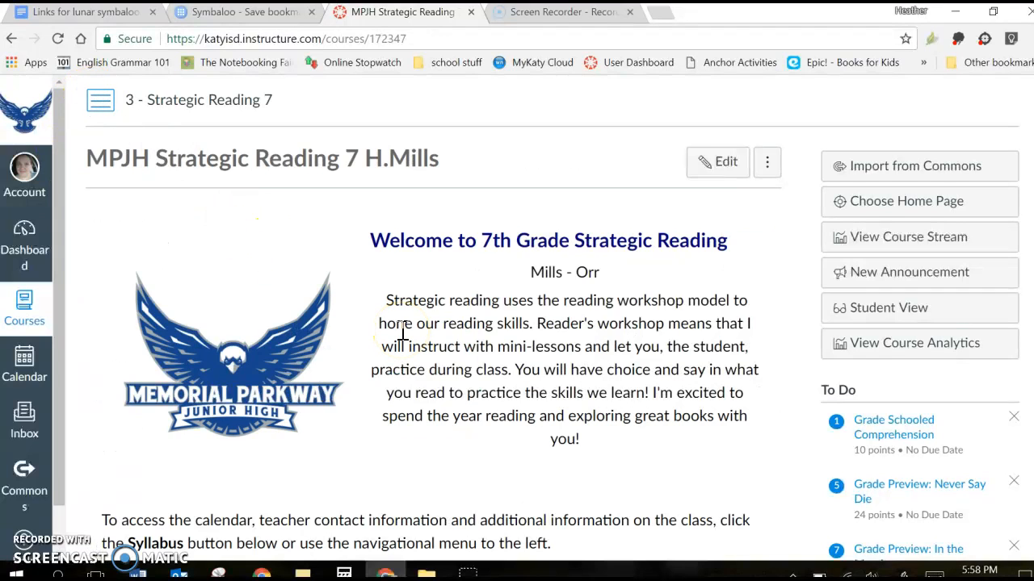
scroll(401, 331, down, 4)
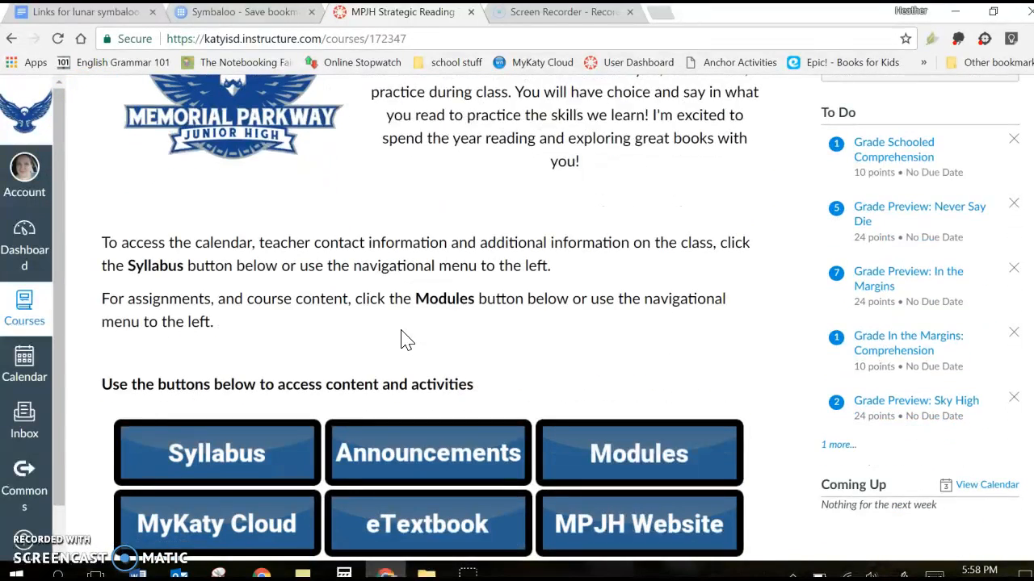
scroll(401, 339, down, 6)
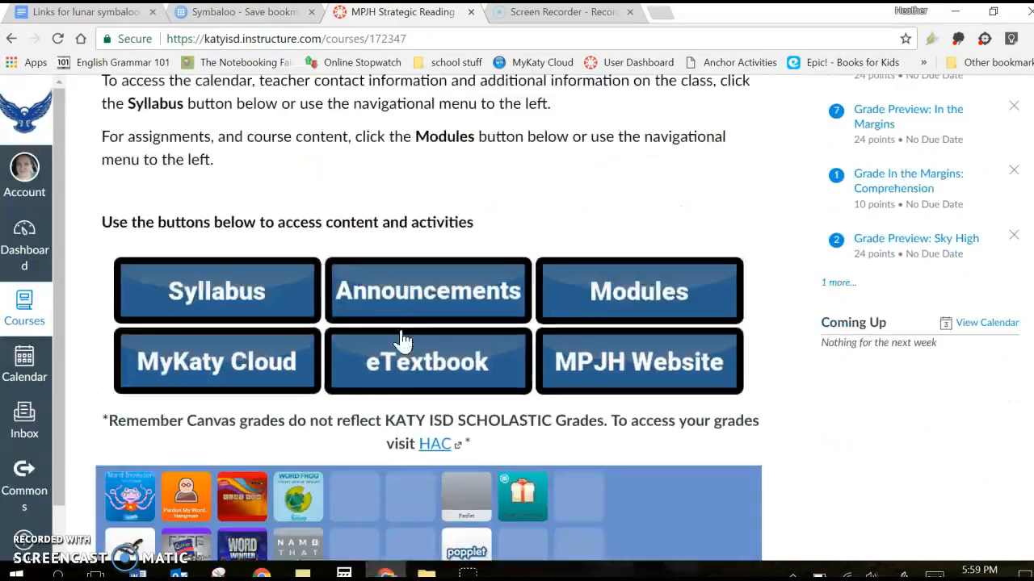
scroll(406, 340, down, 1)
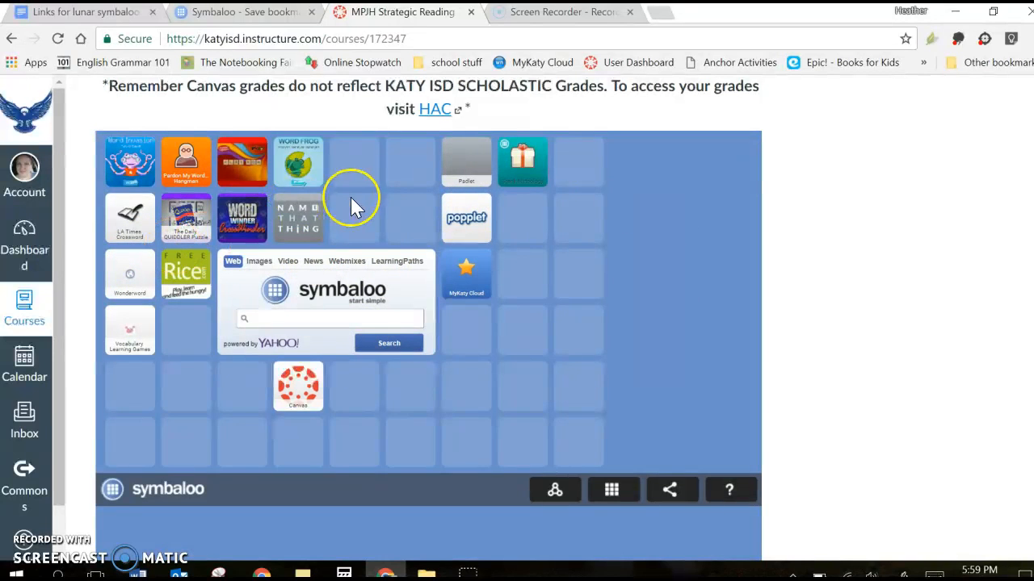
scroll(350, 197, up, 1)
scroll(350, 197, up, 7)
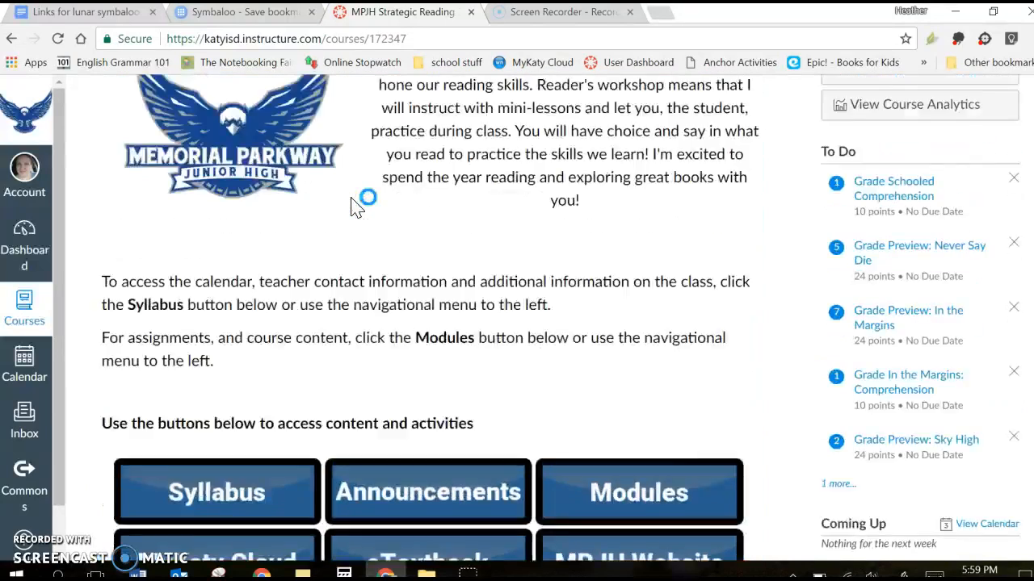
- Close the Canvas course page and review the activity and video tiles in the solar system webmix on Symbaloo
click(471, 13)
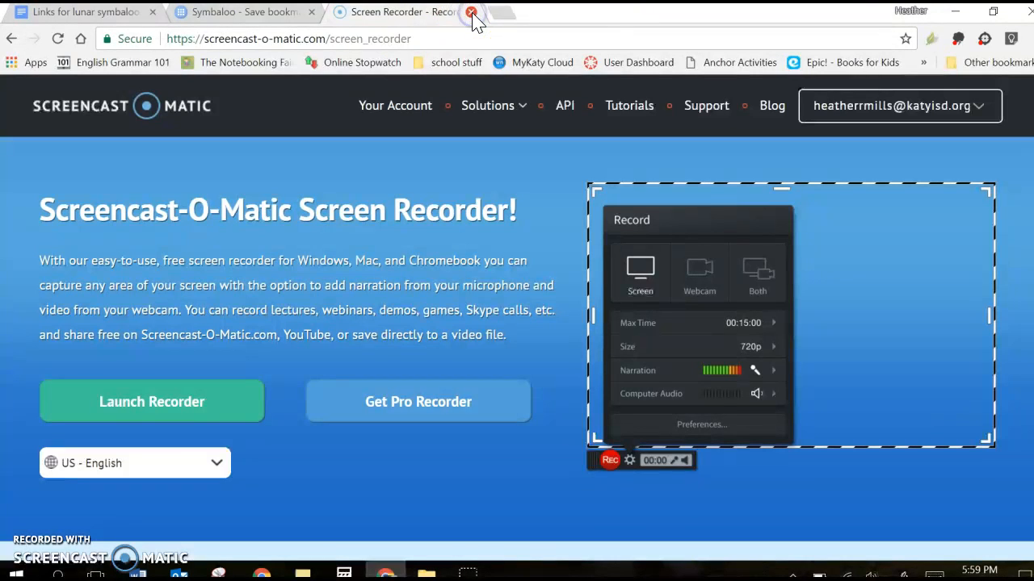
click(242, 16)
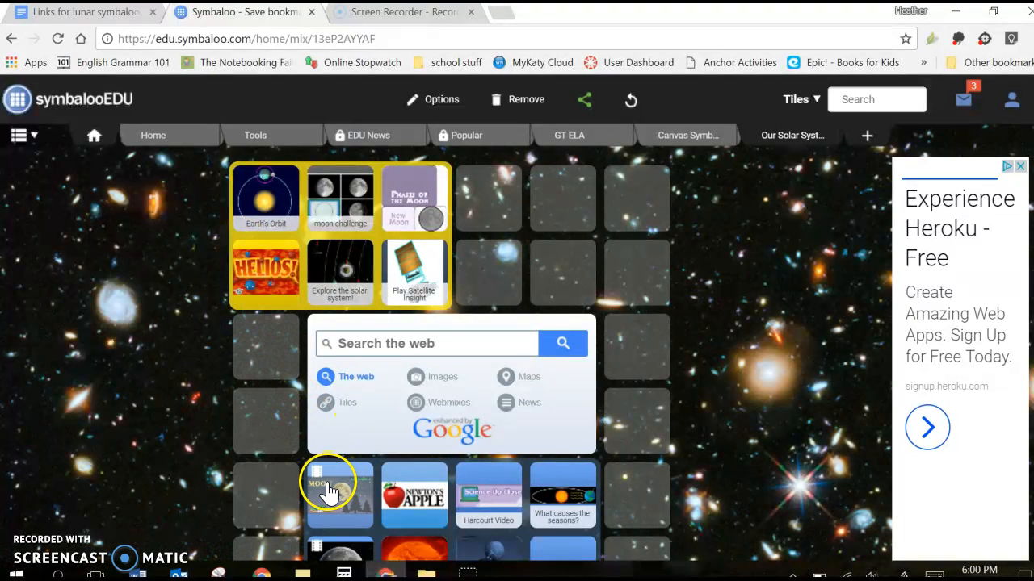
scroll(330, 478, down, 1)
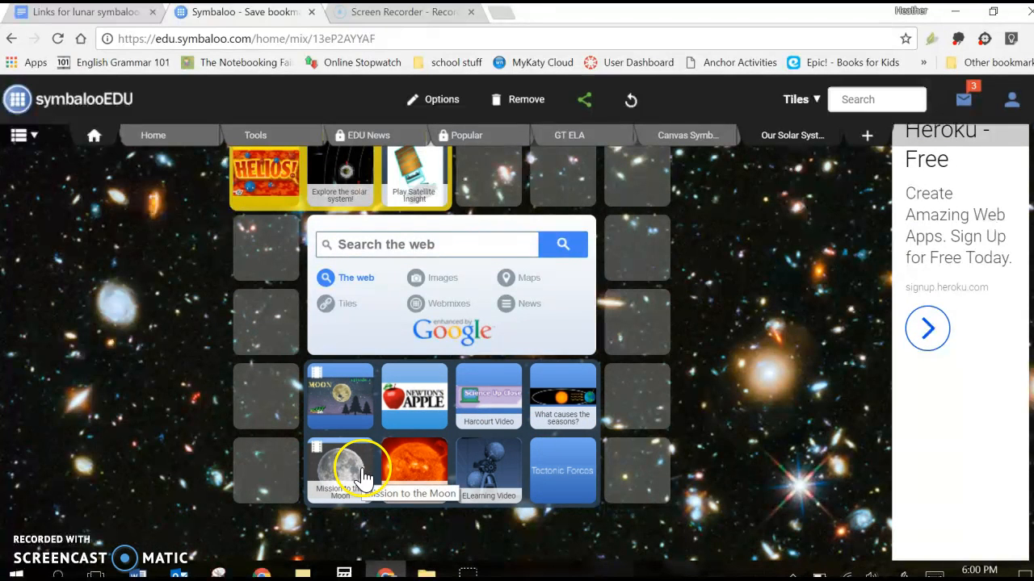
scroll(378, 443, up, 1)
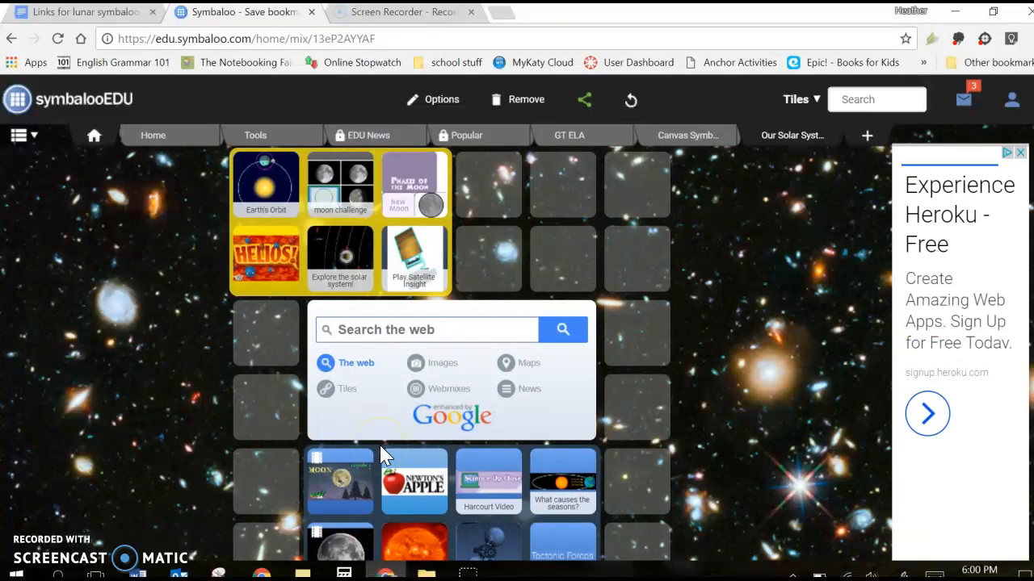
scroll(279, 347, up, 1)
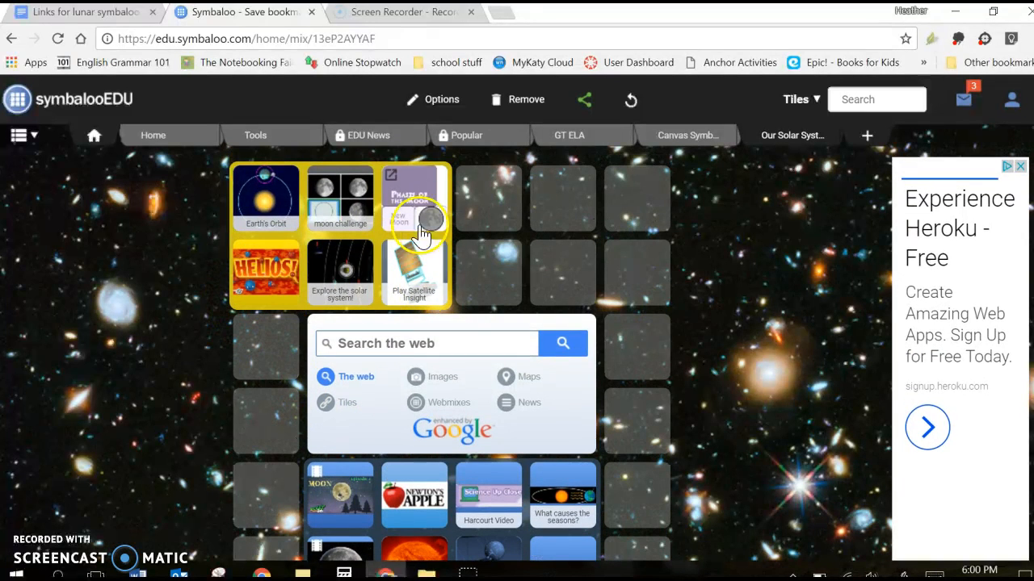
click(313, 240)
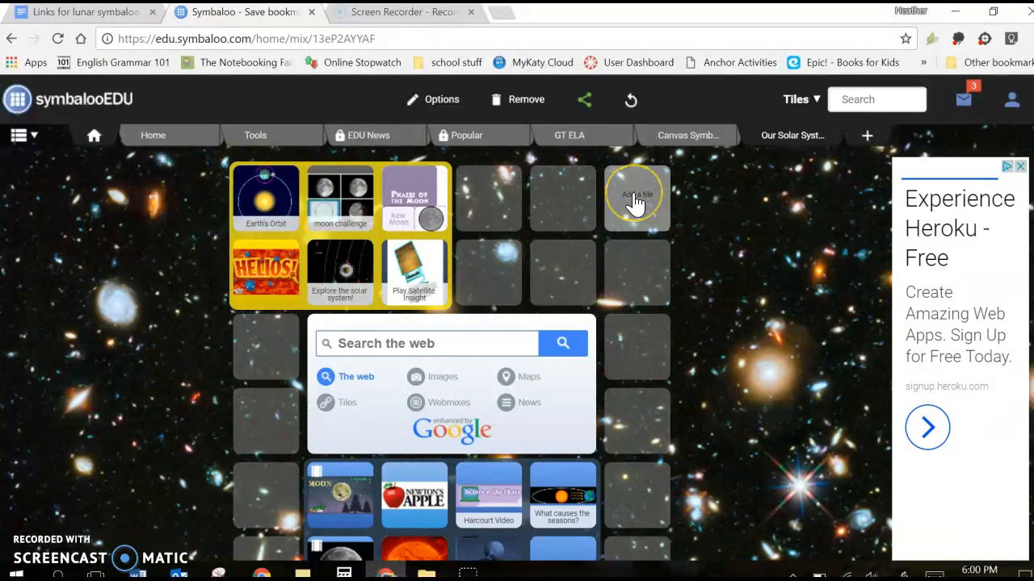
- Start creating a tile in the last empty slot of the first row and copy the mars-quiz-whiz link from the Google Docs links document
click(635, 202)
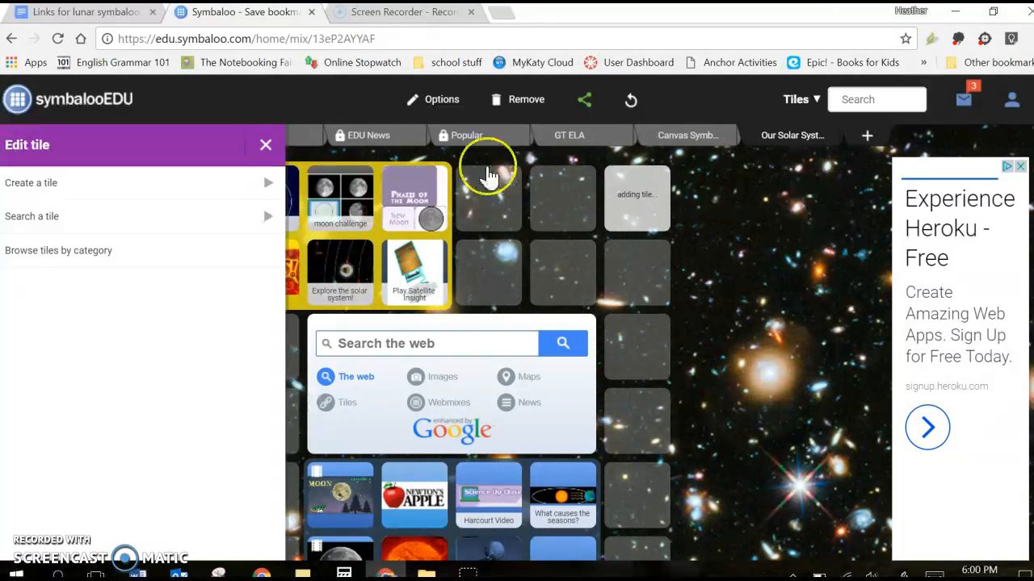
click(164, 202)
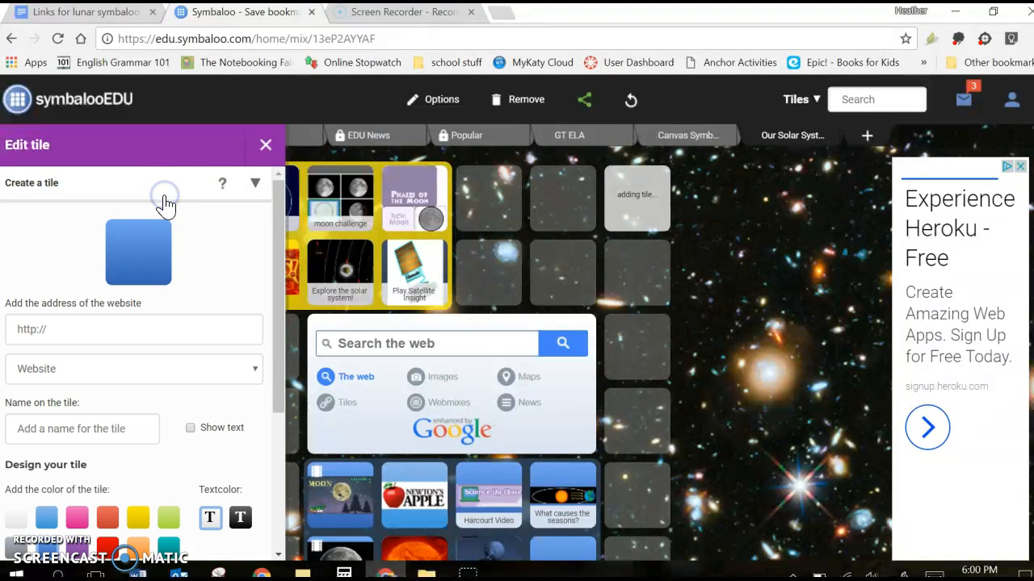
click(125, 17)
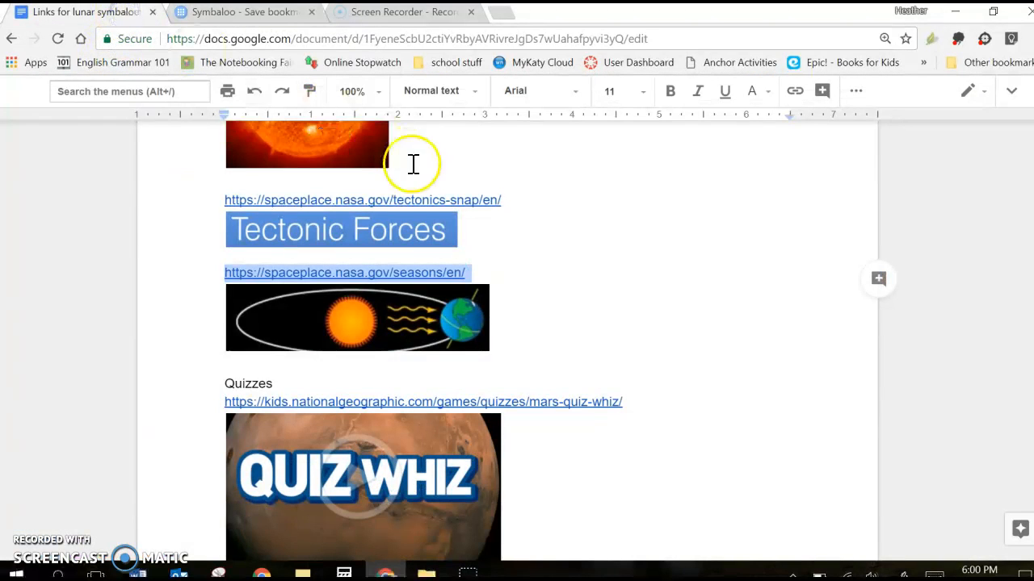
click(646, 402)
click(627, 401)
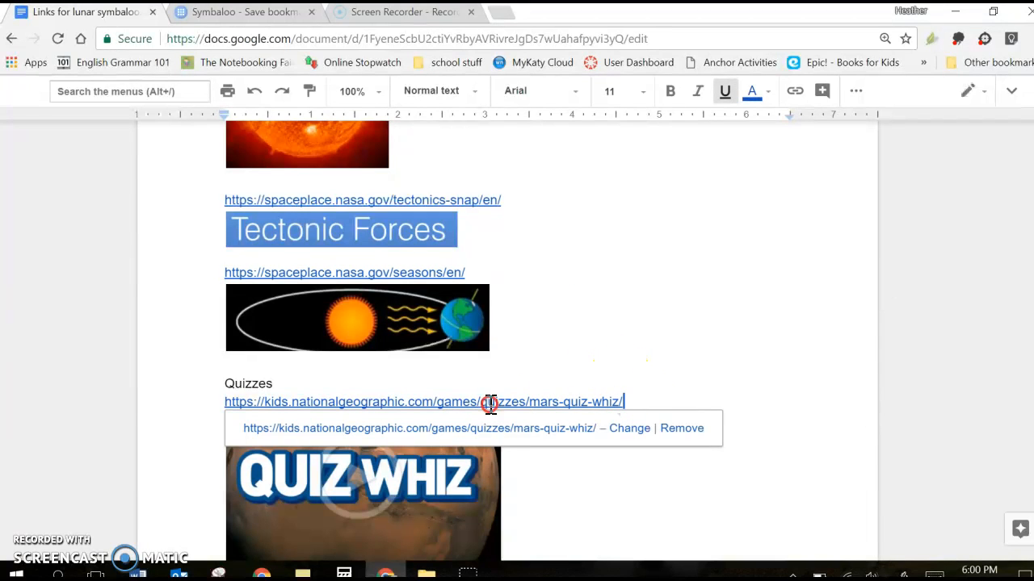
right_click(376, 386)
drag(222, 407, 623, 401)
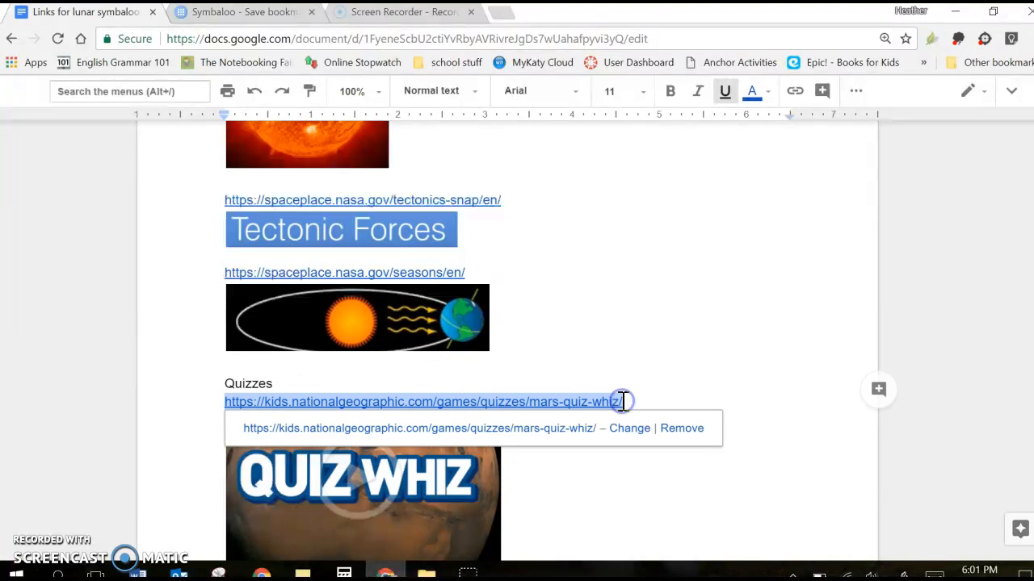
click(291, 14)
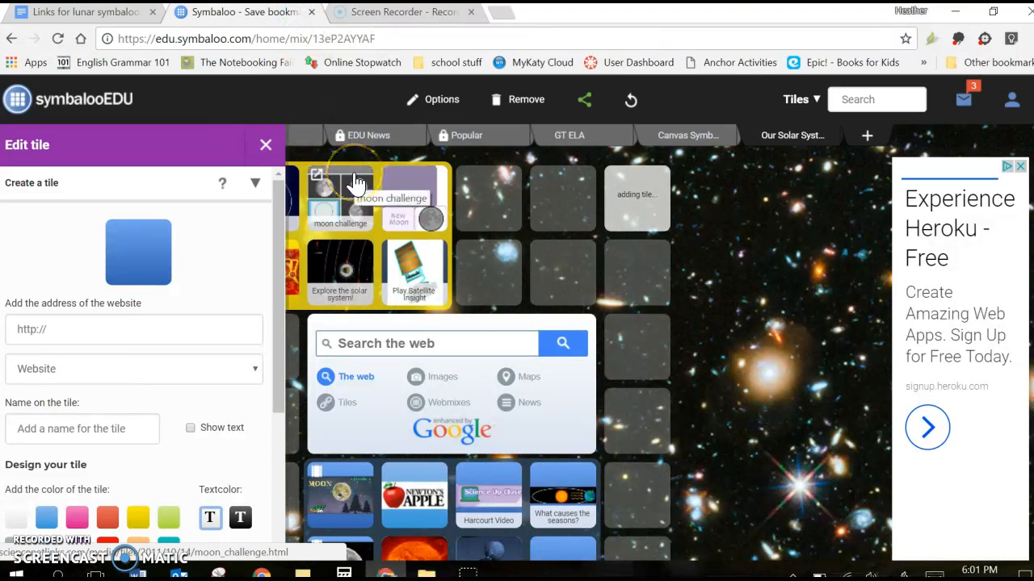
click(478, 236)
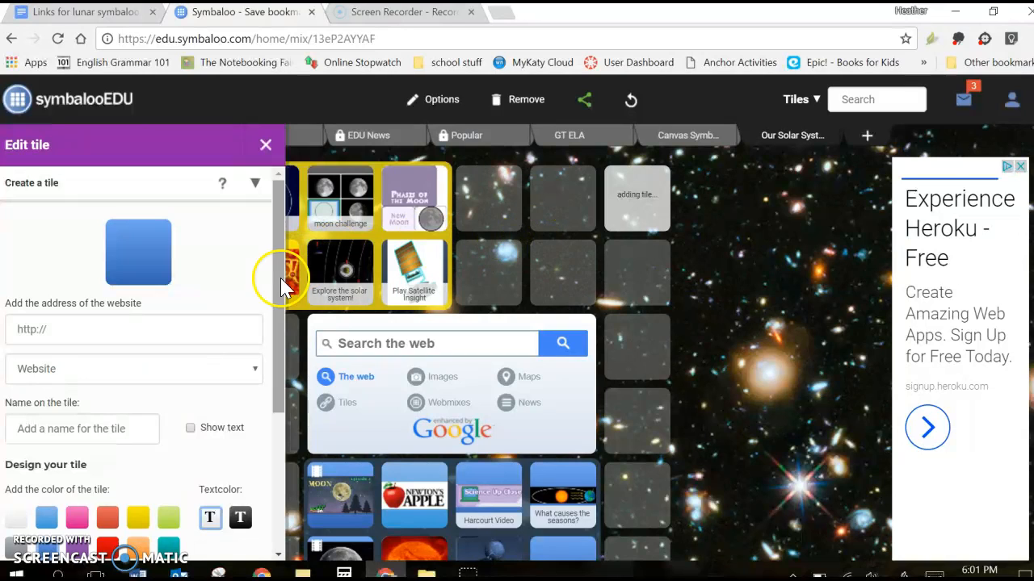
click(190, 325)
key(ctrl+v)
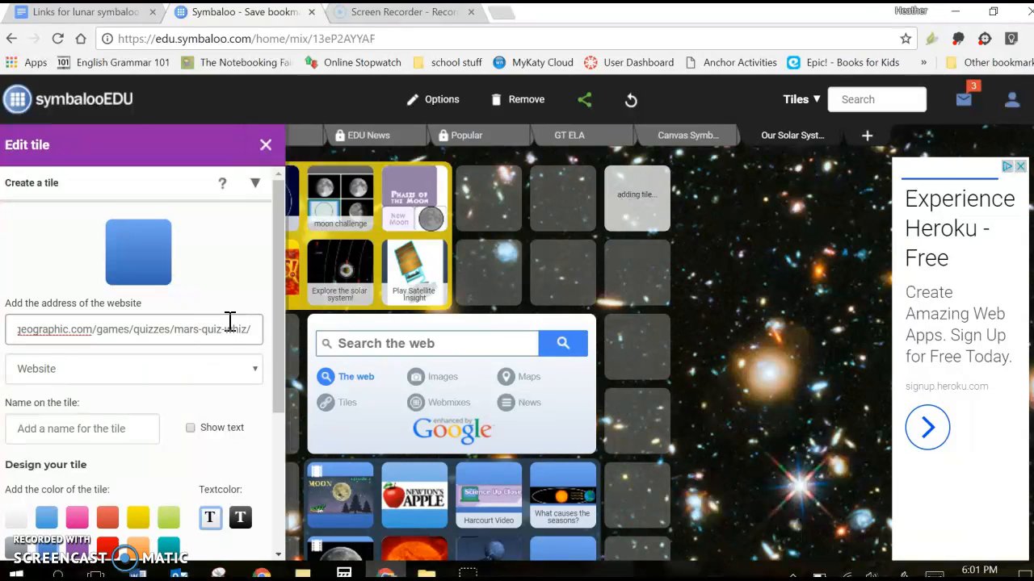
key(Tab)
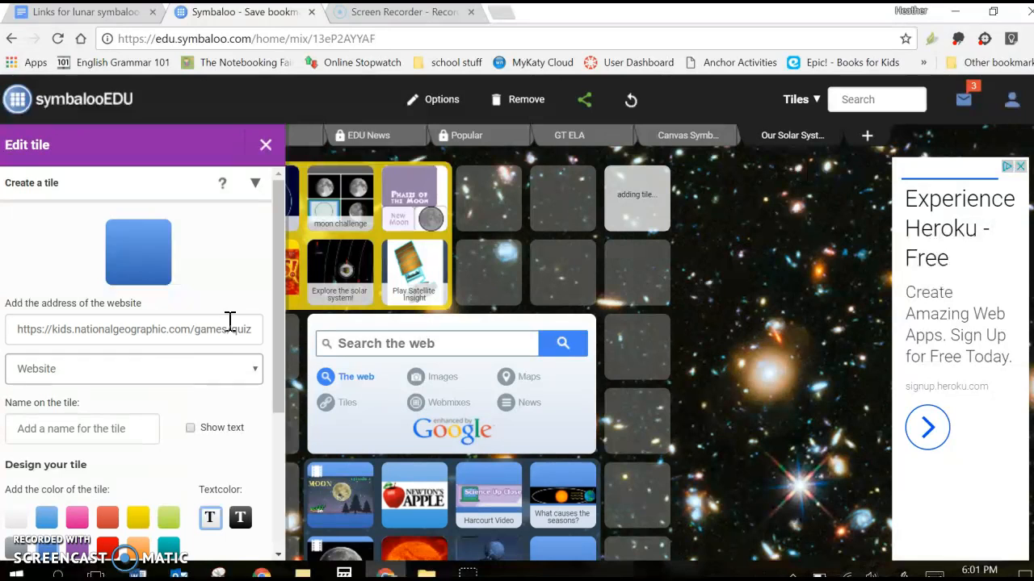
click(167, 384)
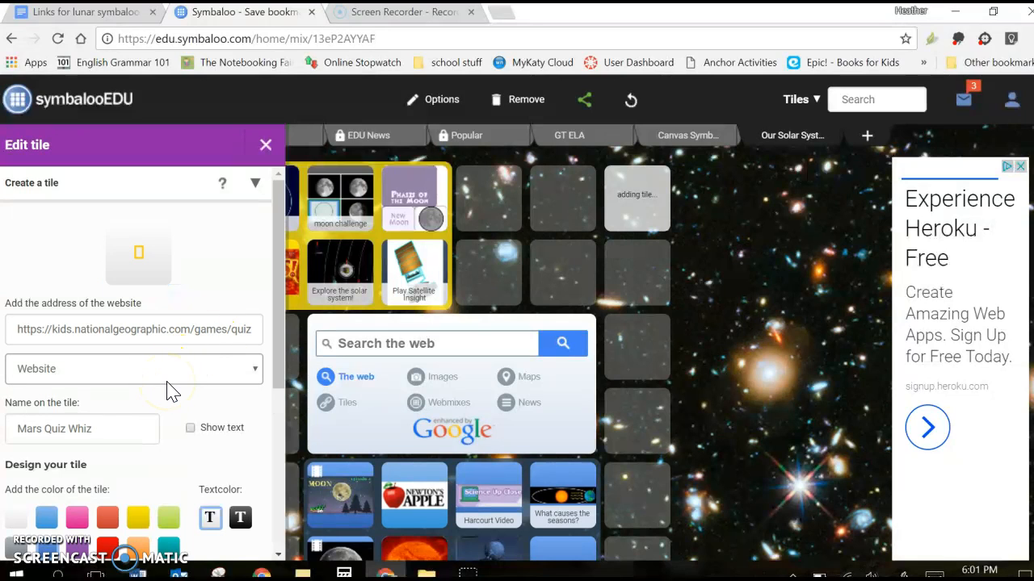
click(138, 373)
click(117, 423)
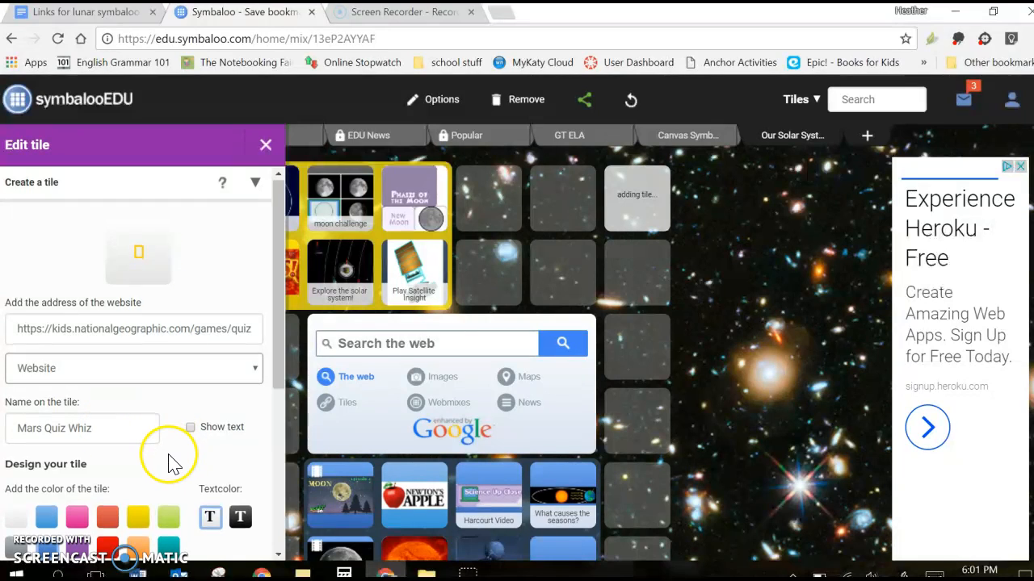
- Use the Quiz Whiz planet picture as the tile image, enlarging the crop frame to enclose the whole planet and title
scroll(170, 464, down, 5)
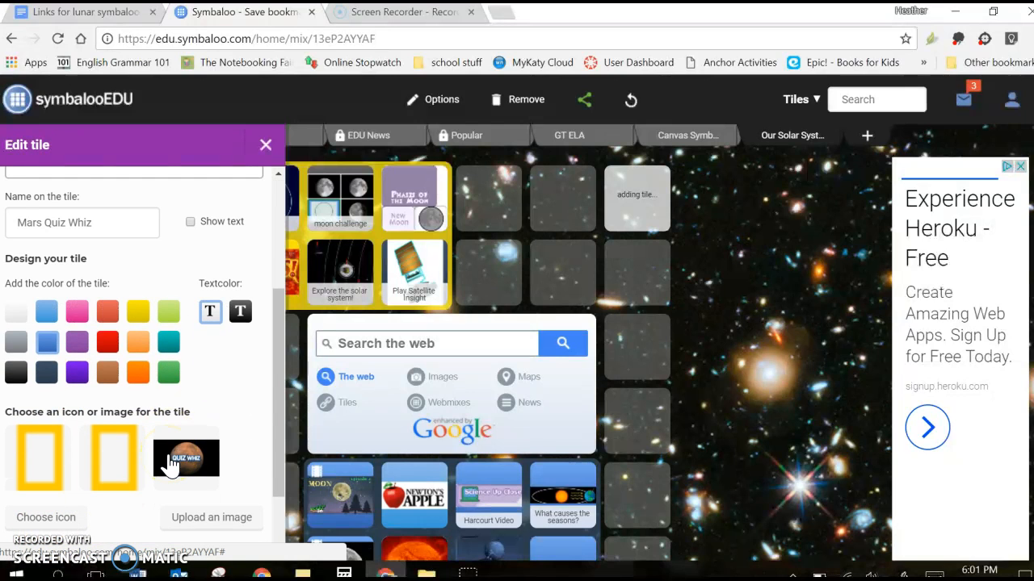
click(170, 459)
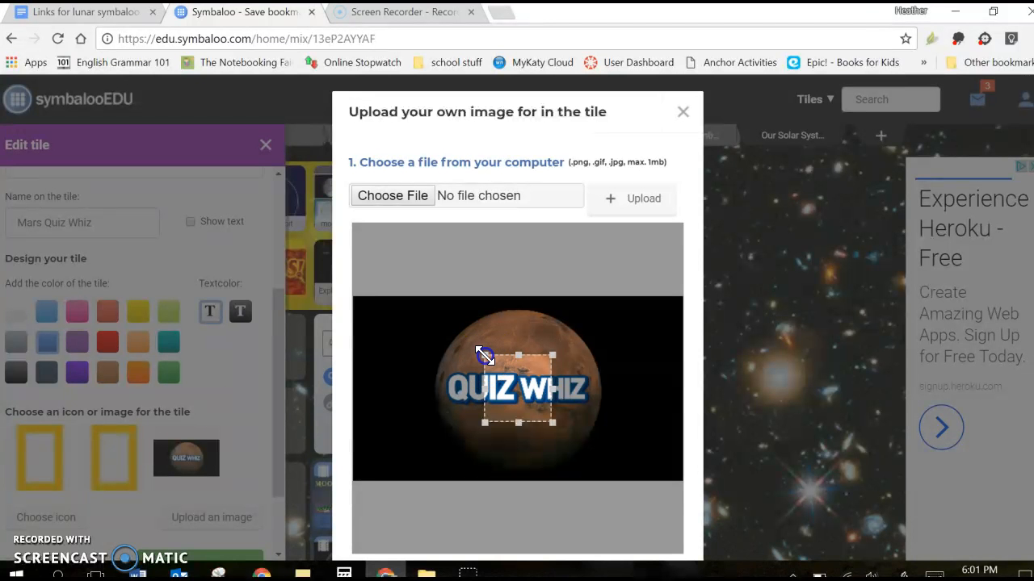
drag(483, 350, 376, 293)
drag(436, 361, 604, 447)
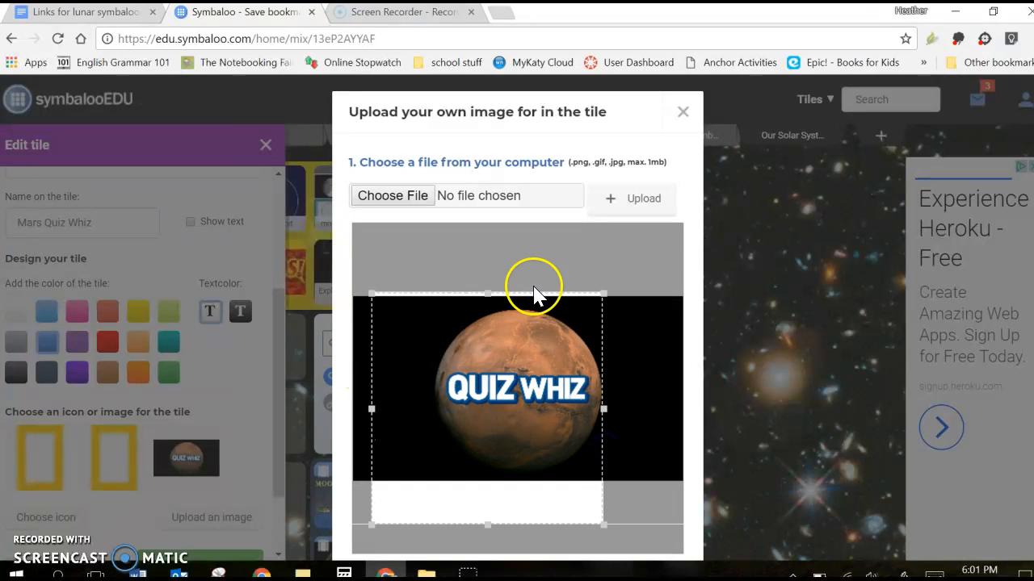
drag(603, 291, 657, 238)
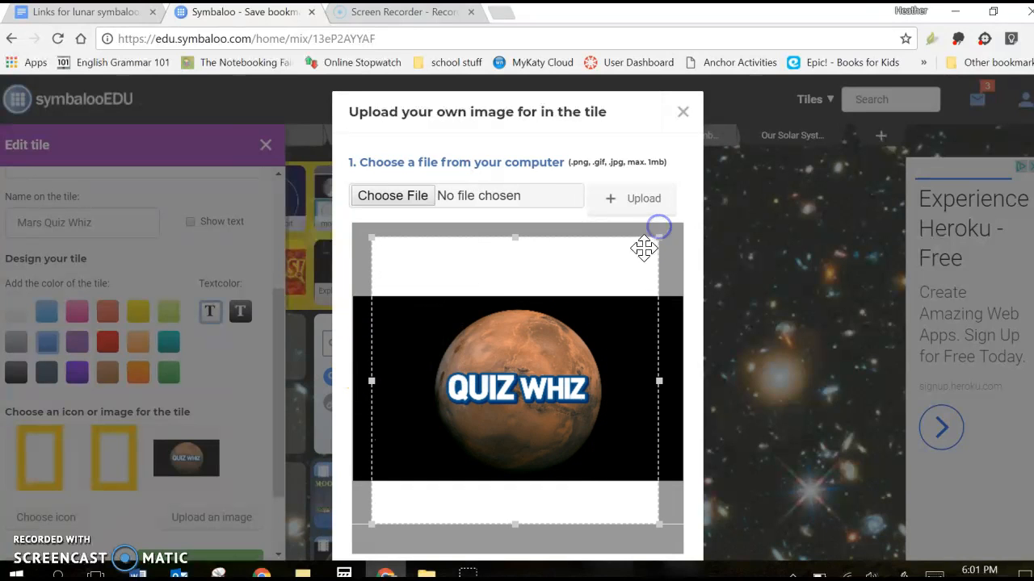
drag(633, 417, 633, 419)
right_click(632, 420)
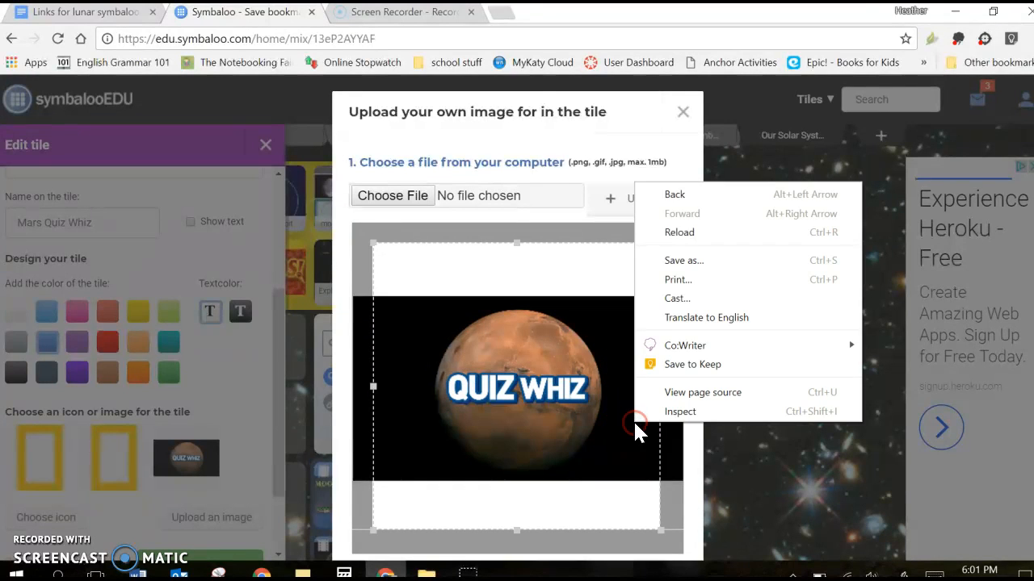
click(566, 295)
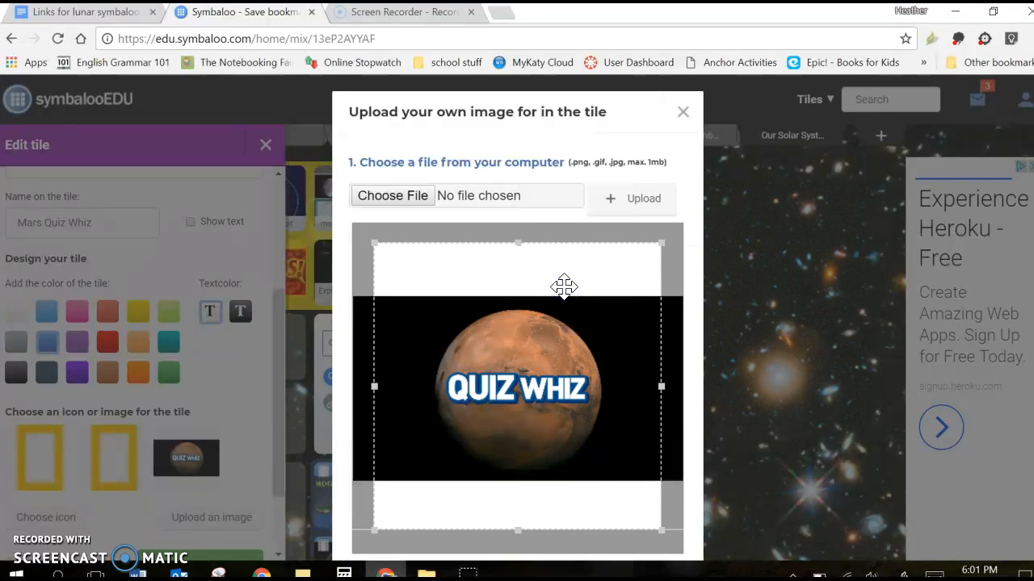
click(577, 438)
scroll(581, 441, down, 1)
click(604, 517)
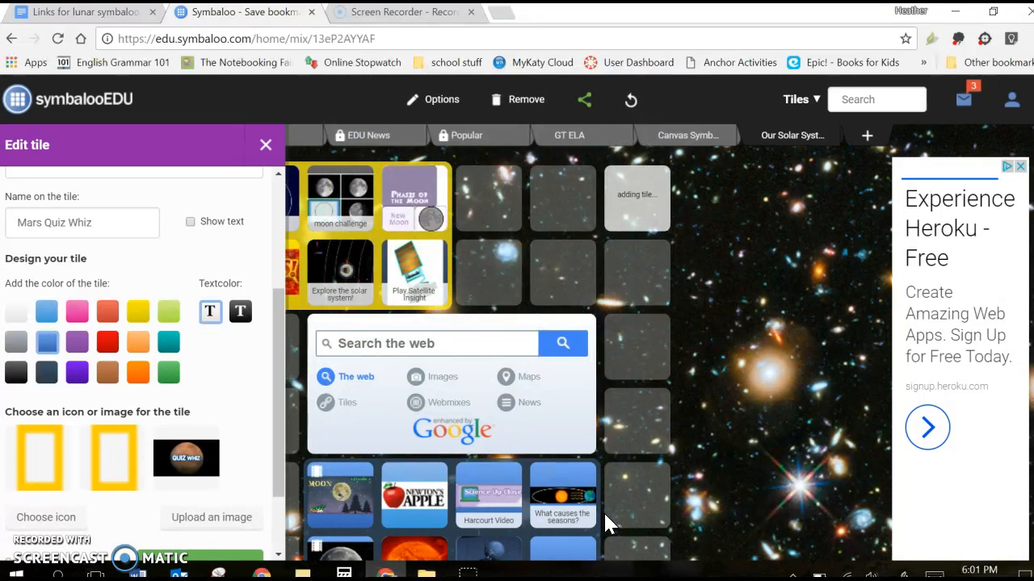
scroll(219, 391, up, 3)
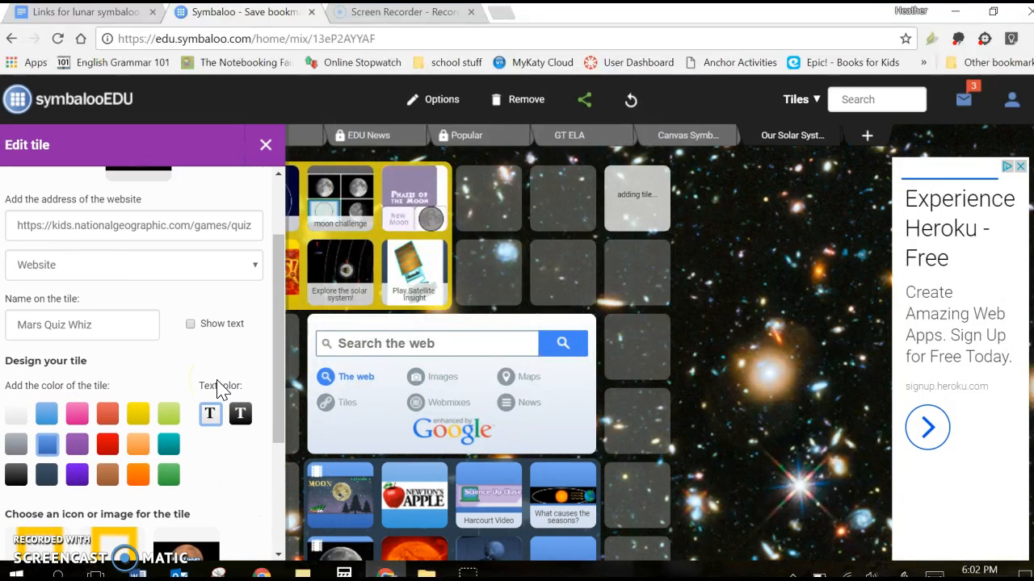
- Try yellow and red as the Mars Quiz Whiz tile's background colour, settling on red
scroll(218, 388, up, 1)
scroll(216, 389, down, 1)
click(141, 432)
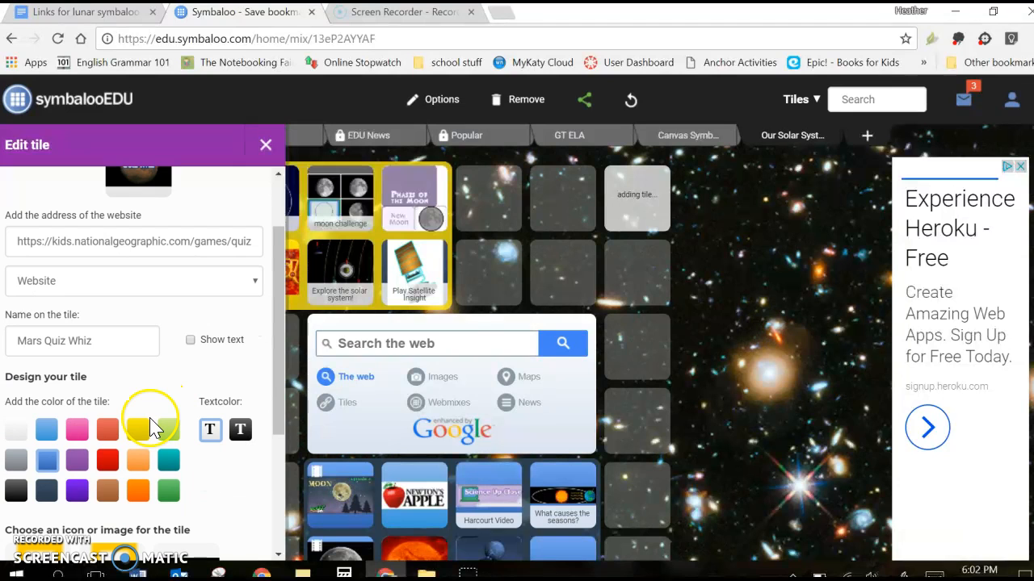
click(109, 461)
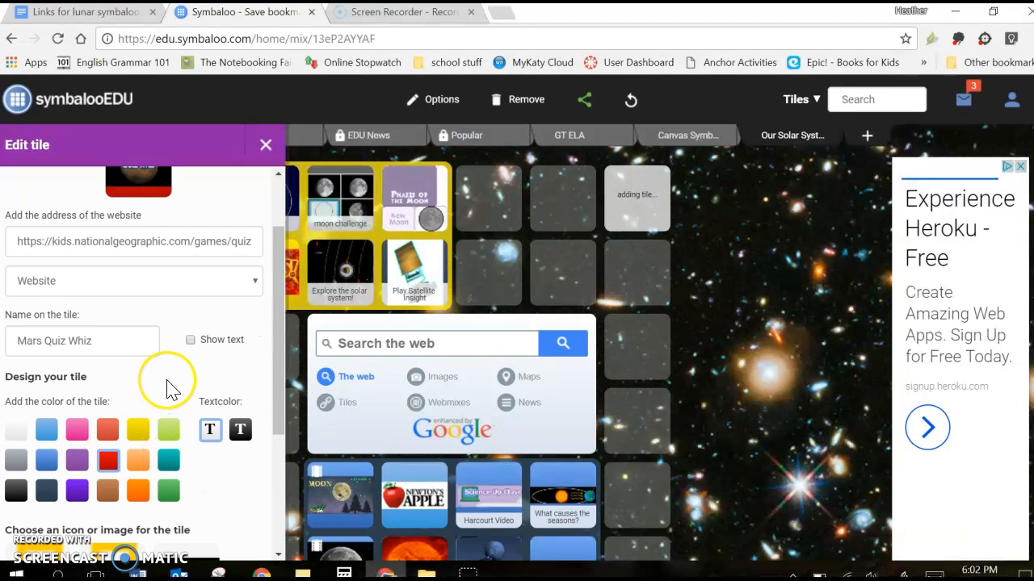
scroll(168, 391, up, 2)
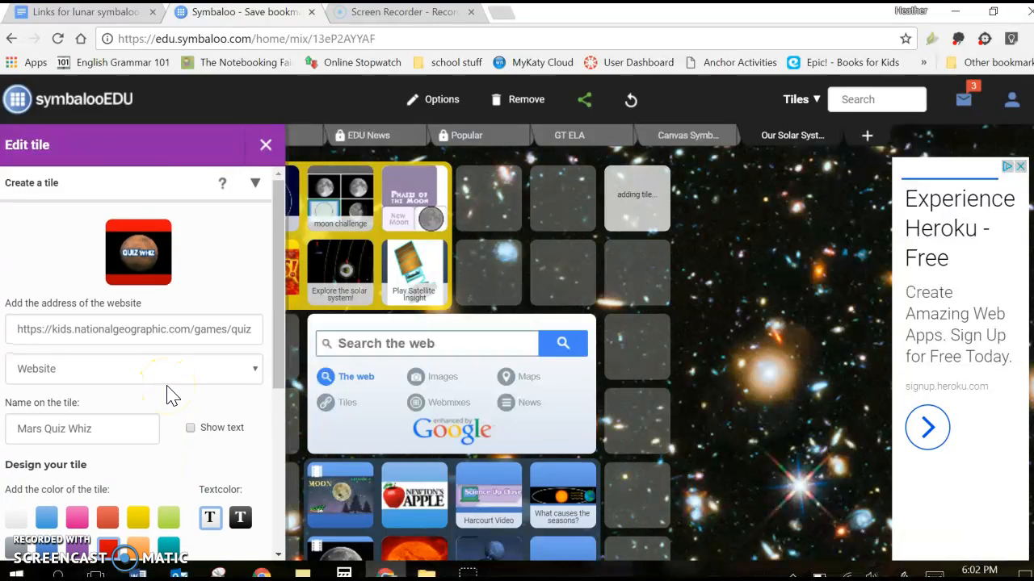
- Compare the Mars Quiz Whiz tile with and without its name text, leave the text shown and save the tile
click(36, 425)
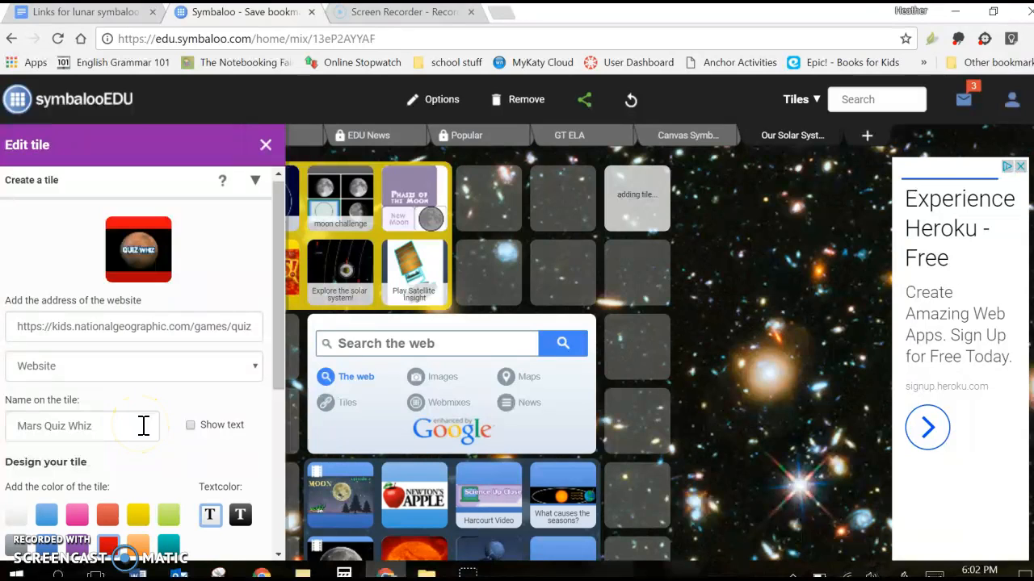
click(190, 426)
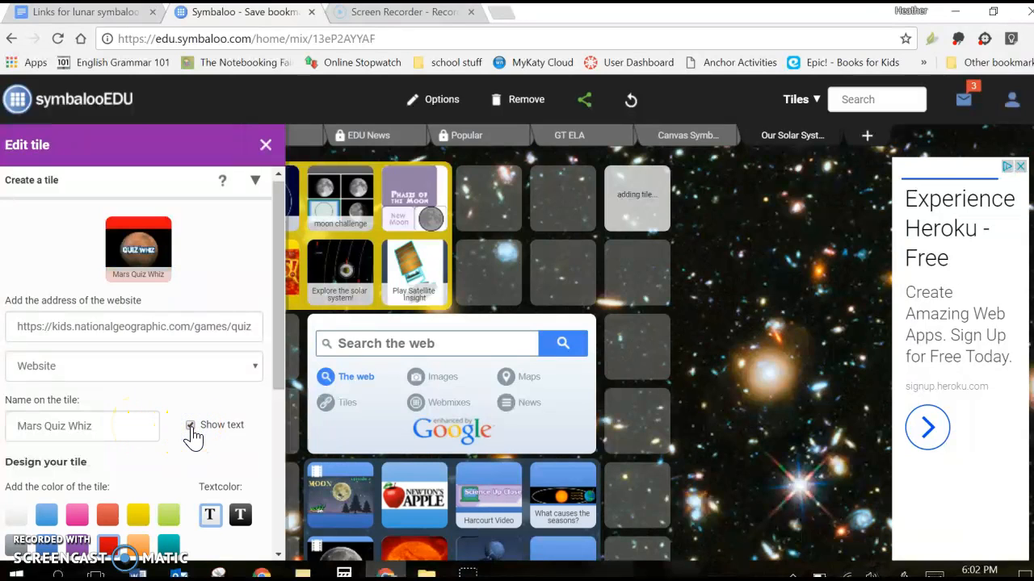
click(191, 427)
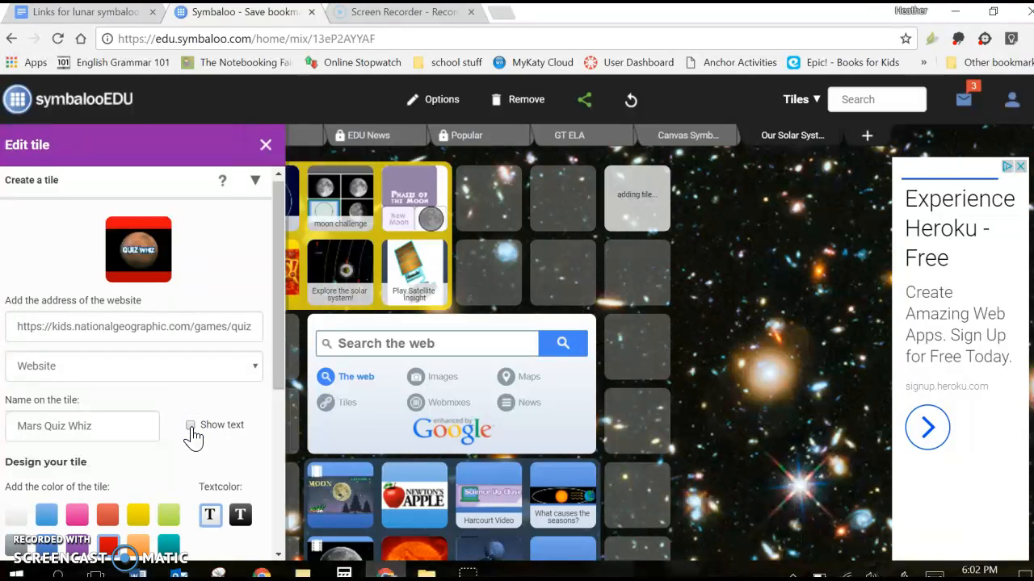
click(190, 428)
click(191, 430)
click(191, 427)
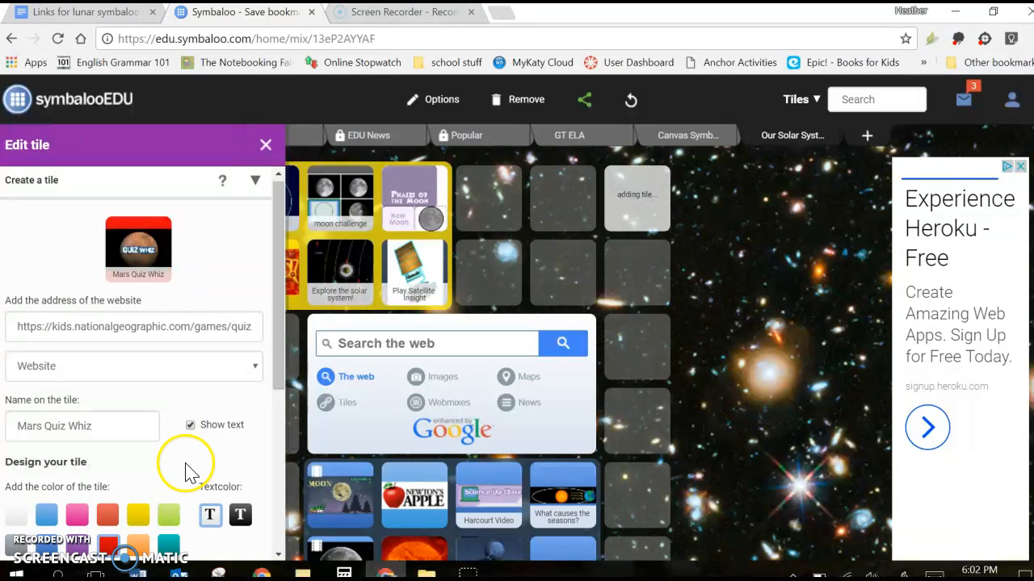
click(190, 428)
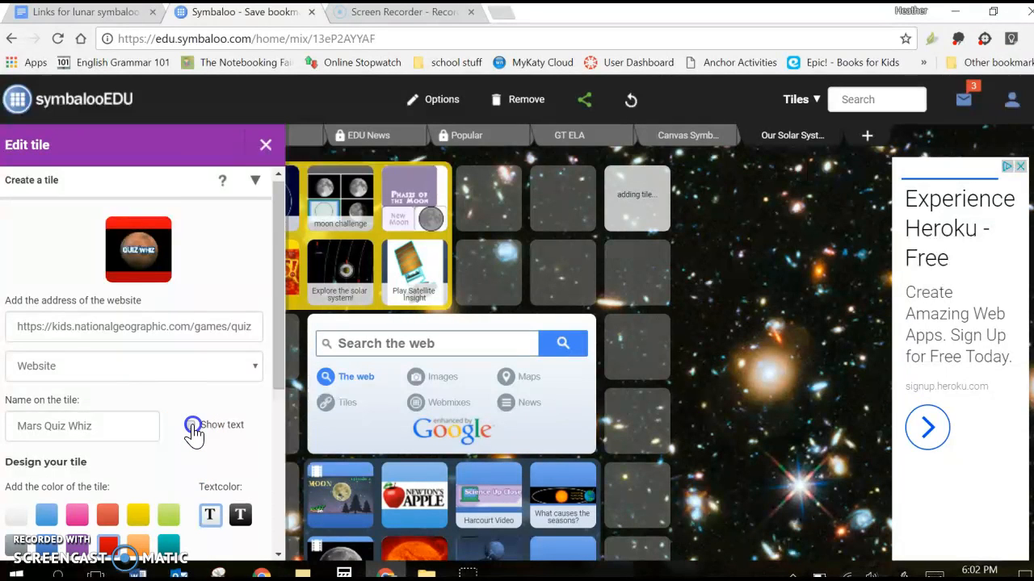
click(192, 428)
scroll(193, 497, down, 2)
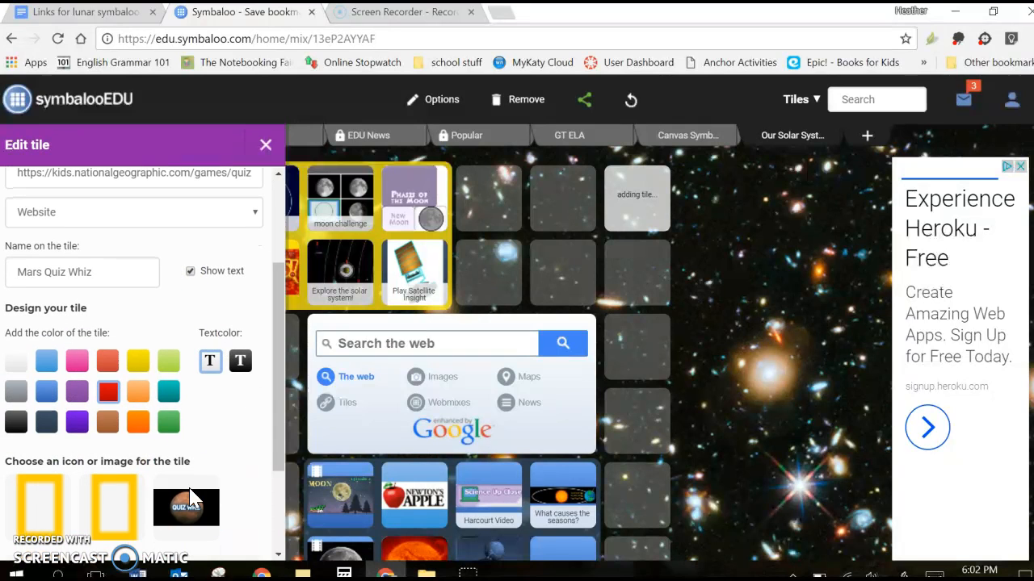
scroll(192, 497, down, 1)
click(164, 531)
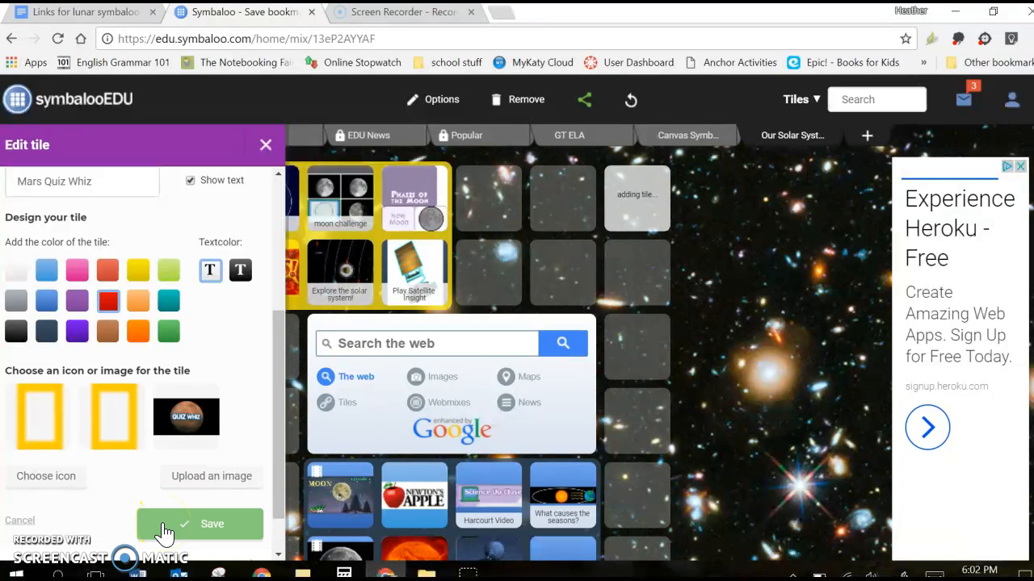
click(164, 528)
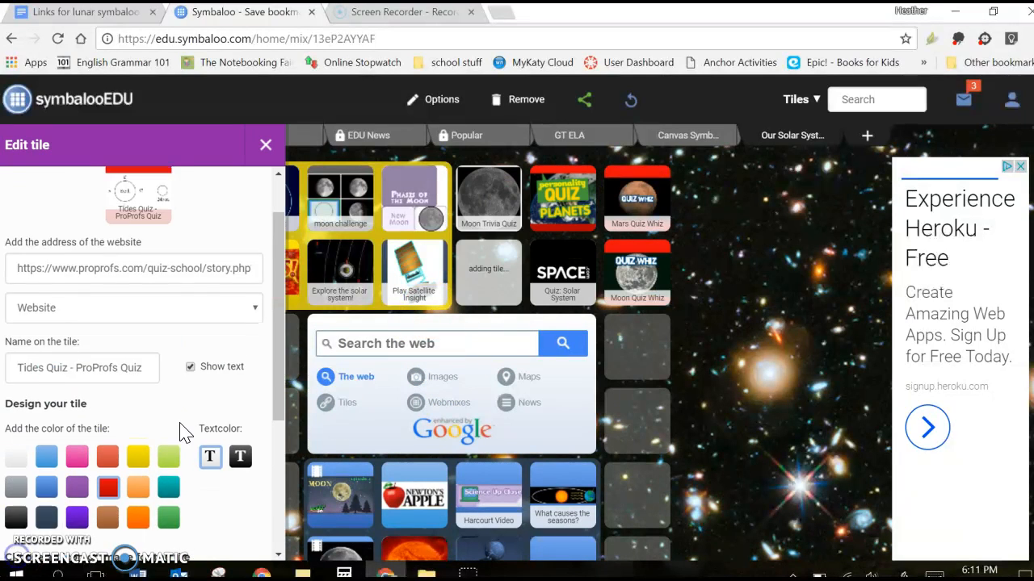
- Review the Tides Quiz - ProProfs Quiz tile's address, name, colour and image choices and save the tile
scroll(185, 431, up, 1)
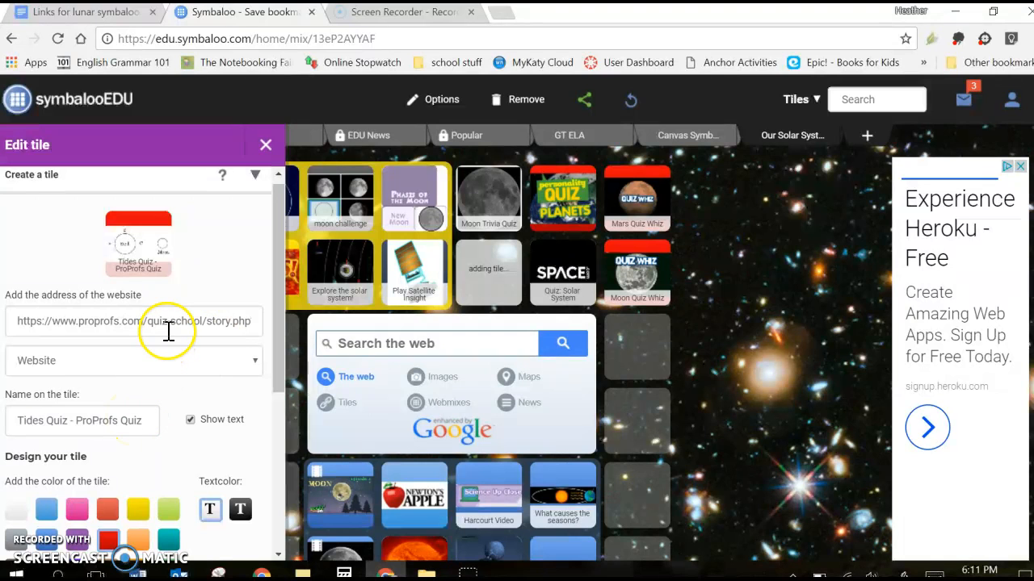
scroll(173, 380, down, 3)
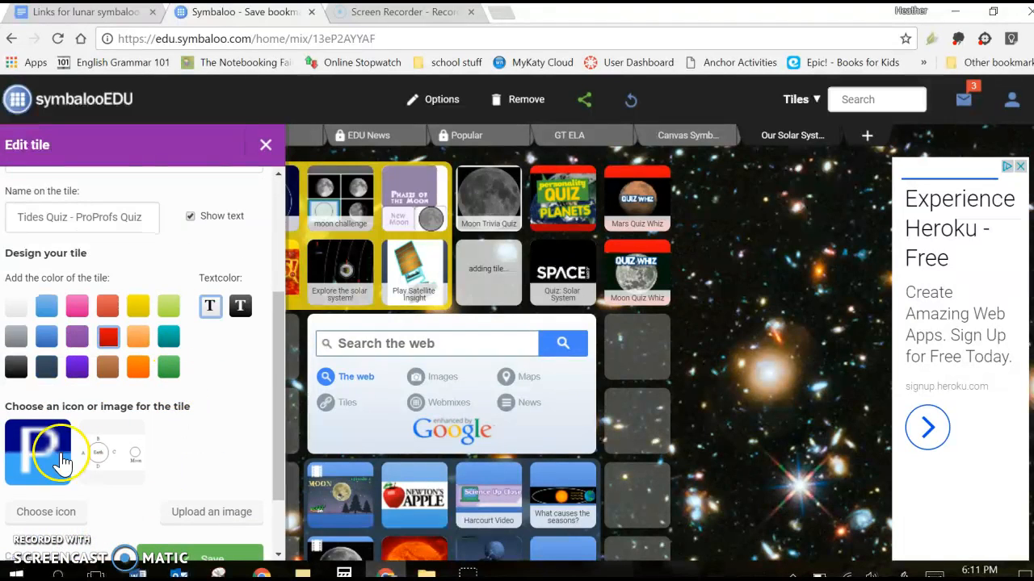
scroll(196, 454, down, 2)
click(194, 464)
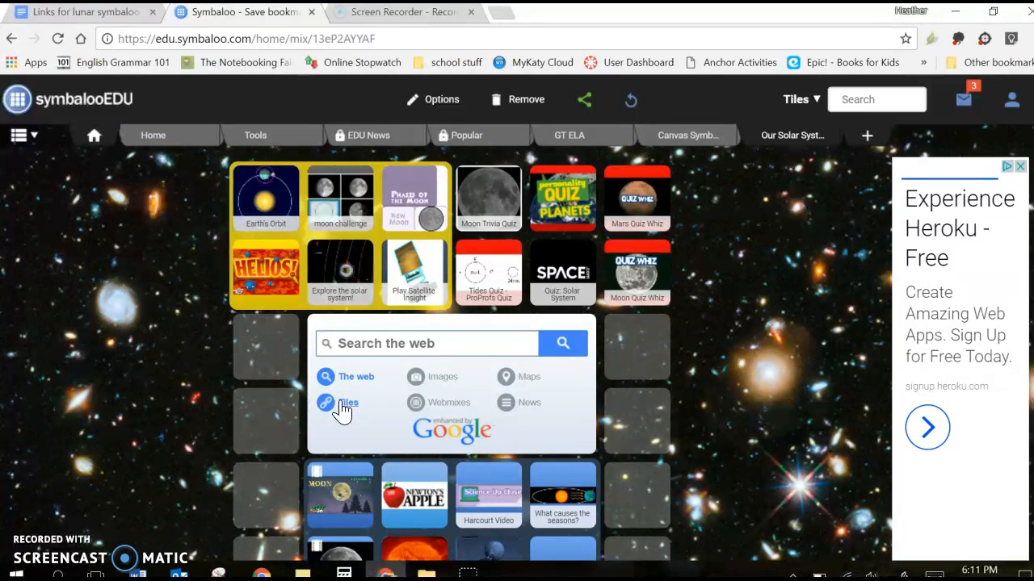
- For the empty slot below the Helios tile, look through the ready-made tiles in the Science category and close the category browser
click(272, 355)
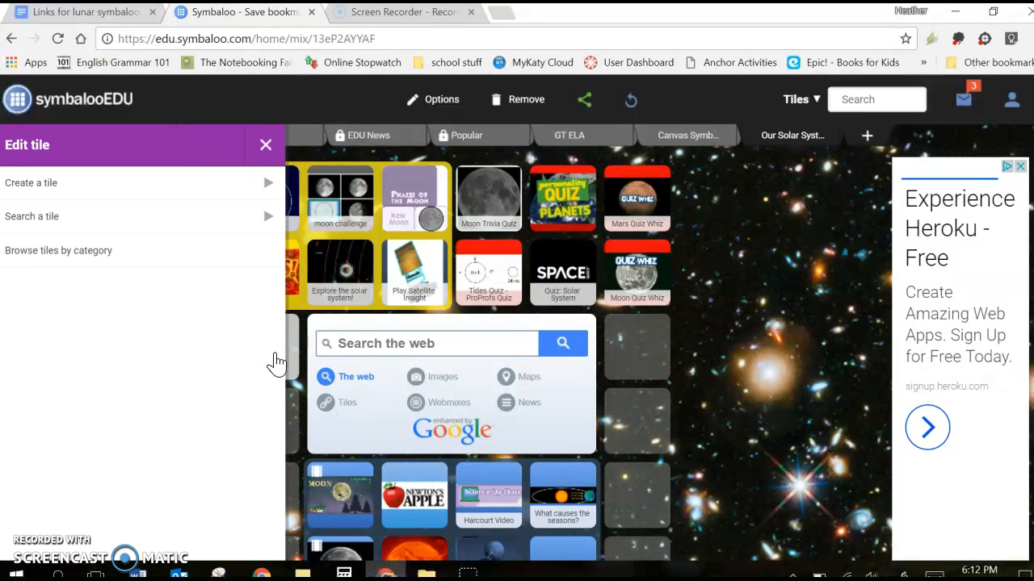
click(91, 257)
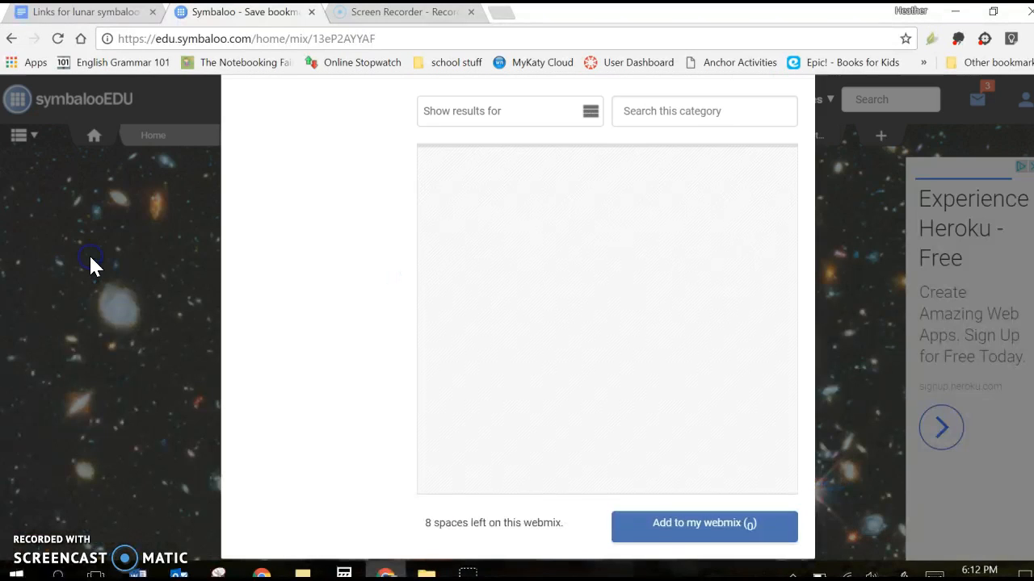
click(288, 134)
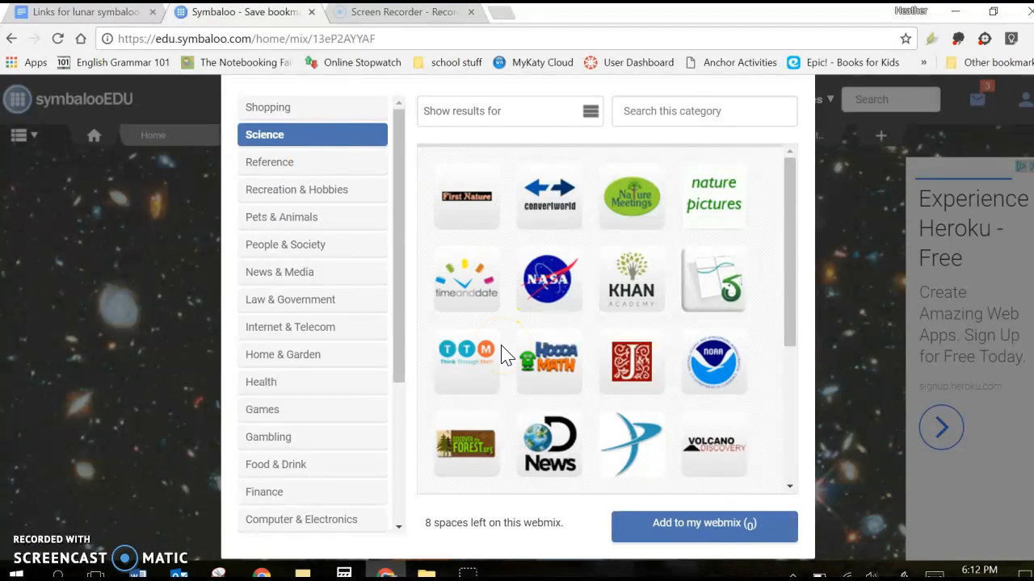
scroll(500, 356, down, 3)
scroll(502, 352, up, 2)
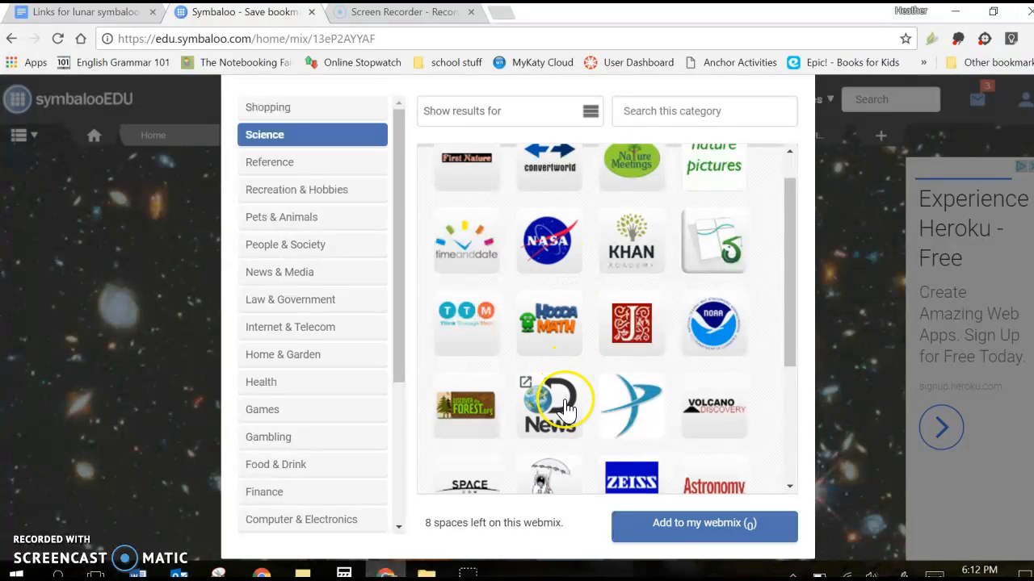
scroll(568, 410, down, 3)
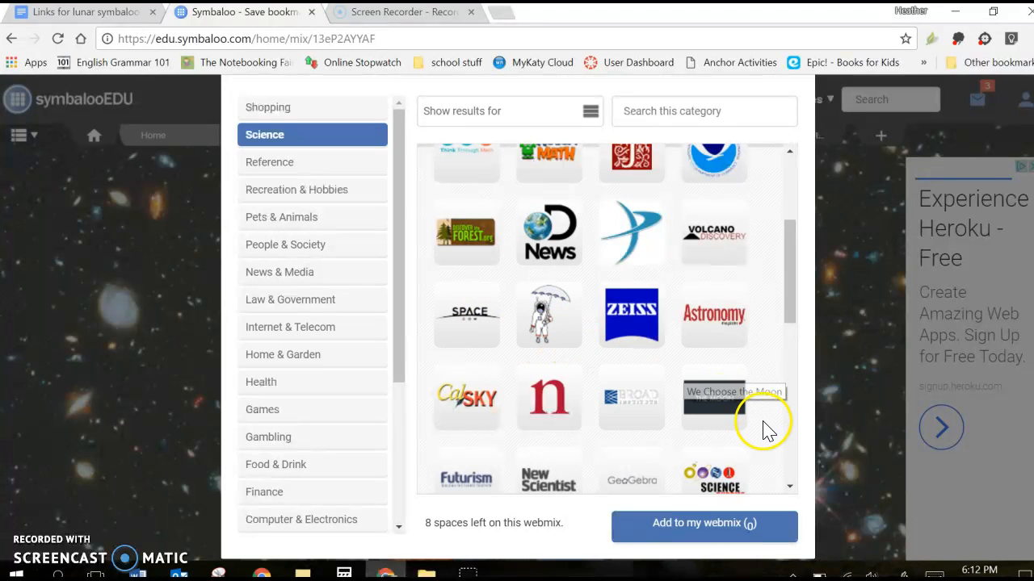
scroll(766, 404, up, 5)
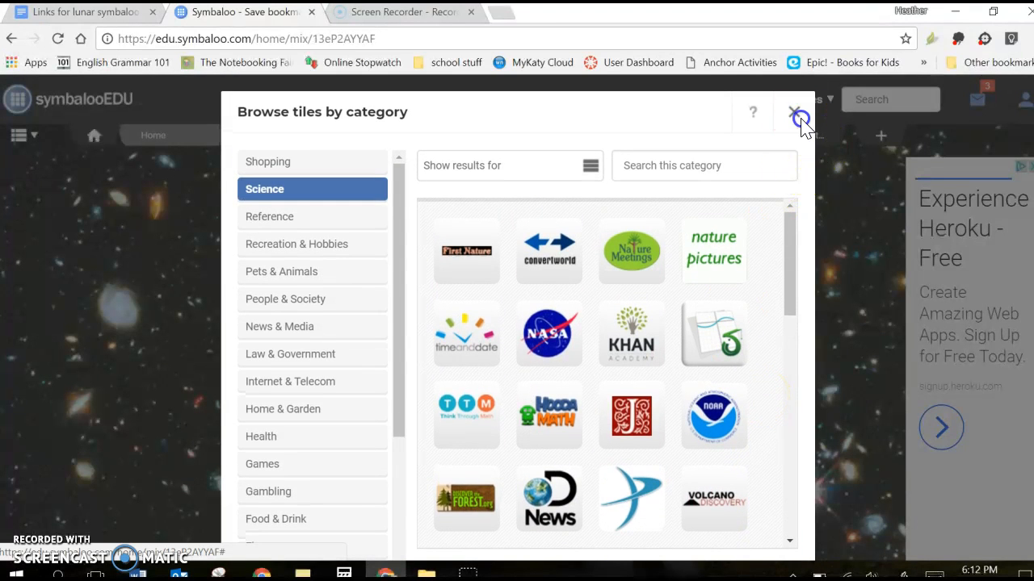
click(796, 113)
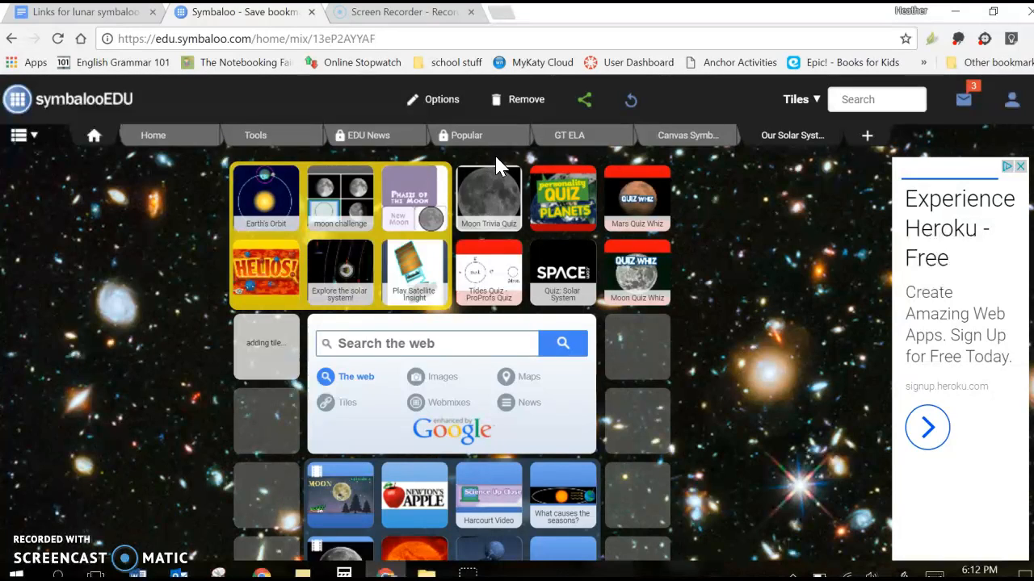
- In the webmix options, add a new marker around the six quiz tiles, from Moon Trivia Quiz to Moon Quiz Whiz
click(439, 112)
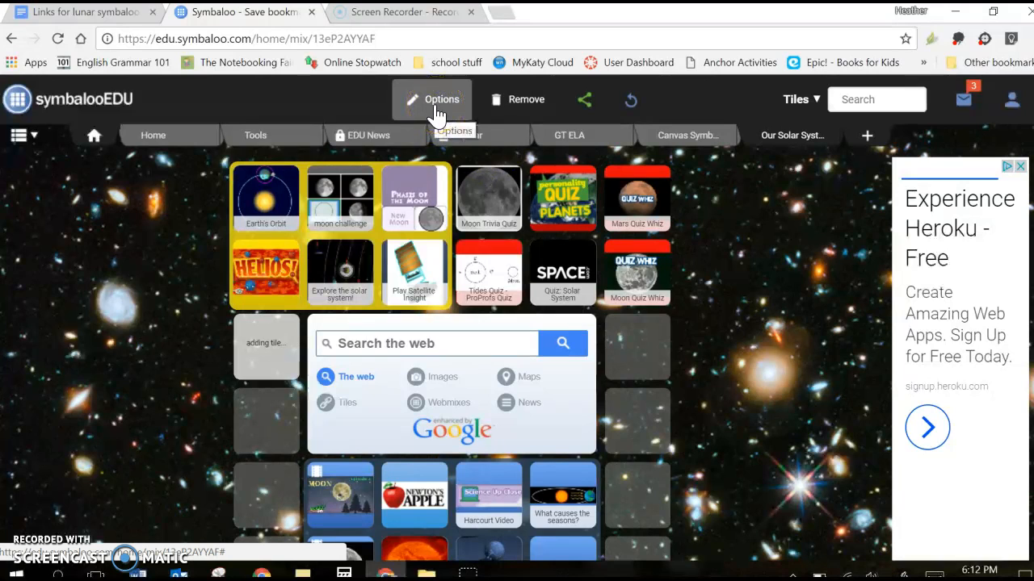
click(351, 101)
click(416, 103)
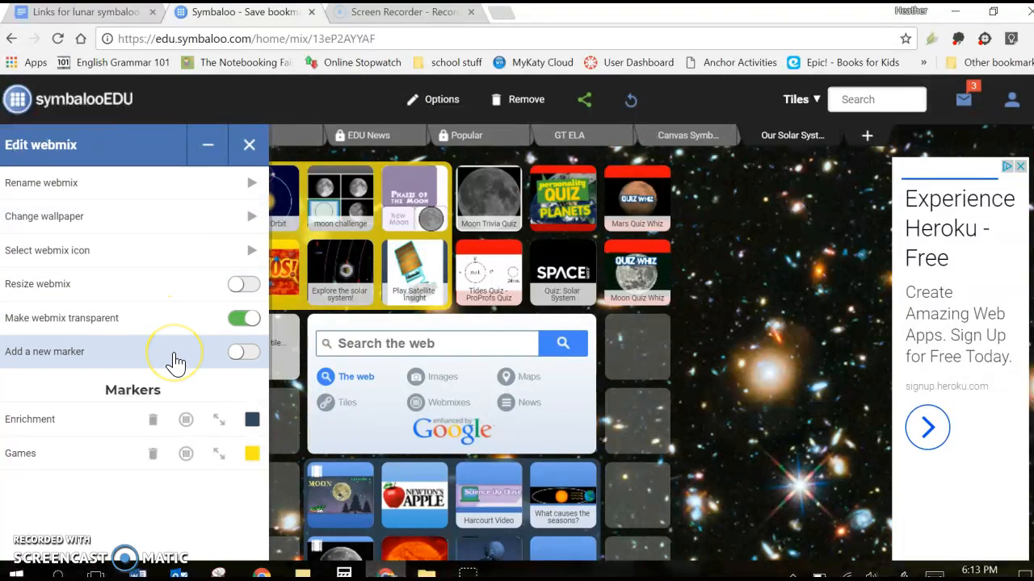
click(235, 355)
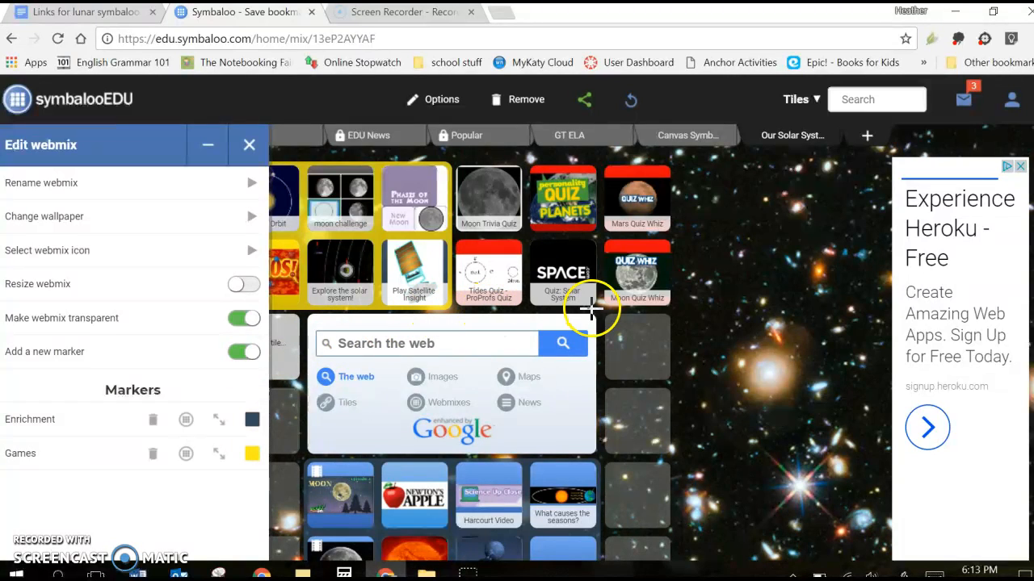
mouse_move(652, 309)
mouse_down()
mouse_move(676, 302)
mouse_move(450, 159)
mouse_up()
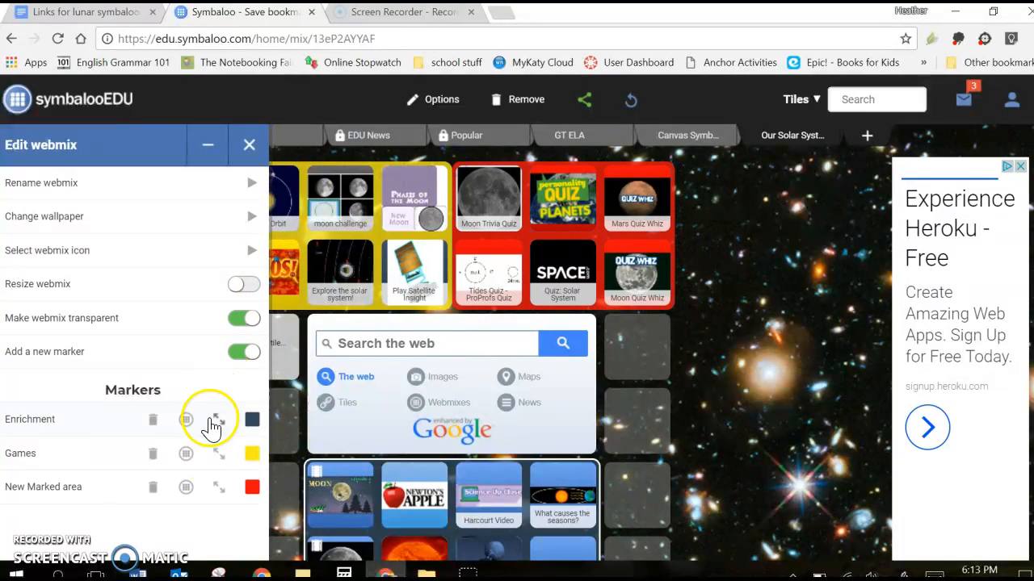
- Edit the new marked area around the quiz tiles, trying teal and light green as its colour and settling on teal
scroll(221, 511, down, 2)
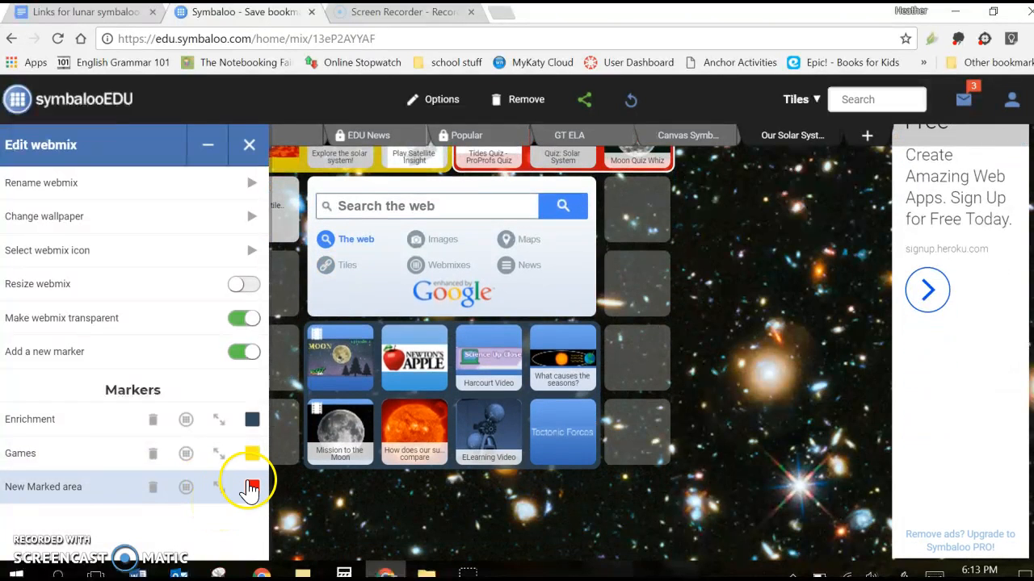
click(253, 483)
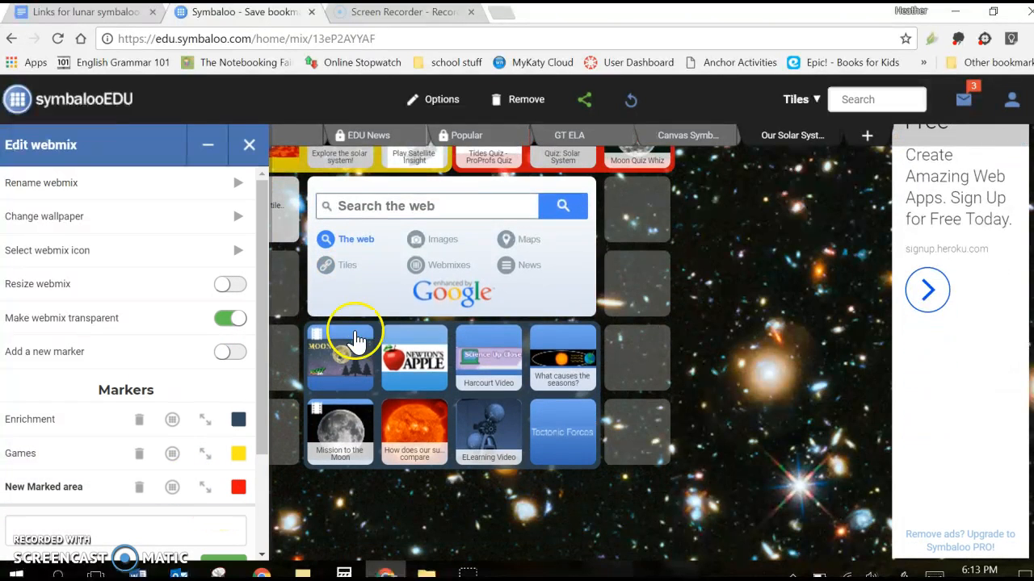
scroll(355, 331, up, 2)
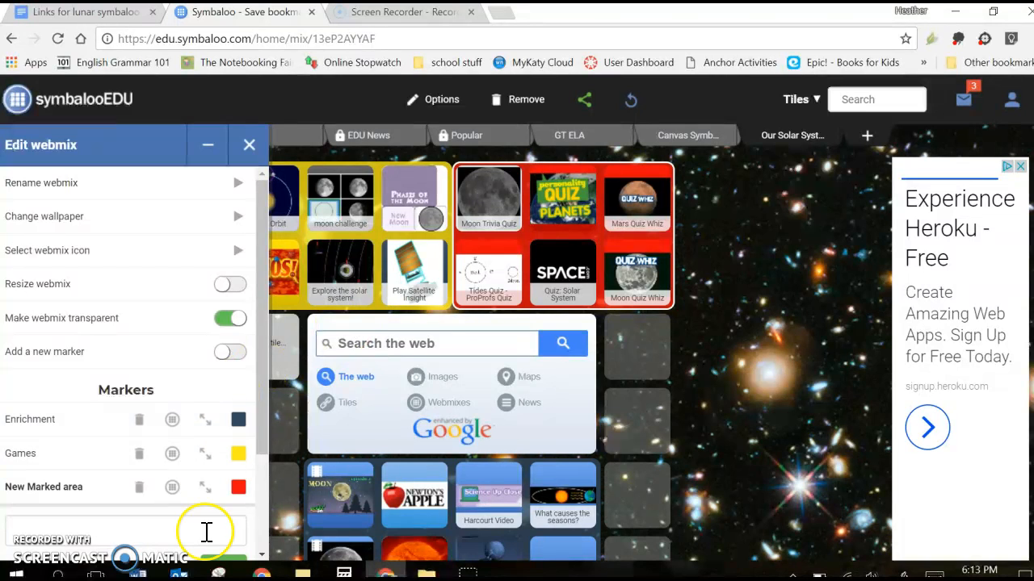
scroll(204, 530, down, 3)
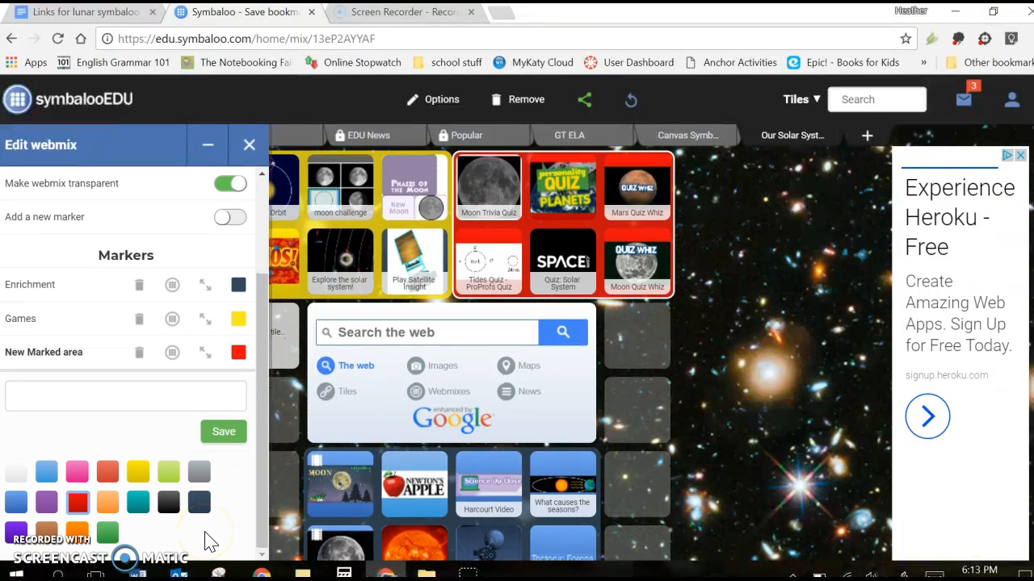
click(139, 504)
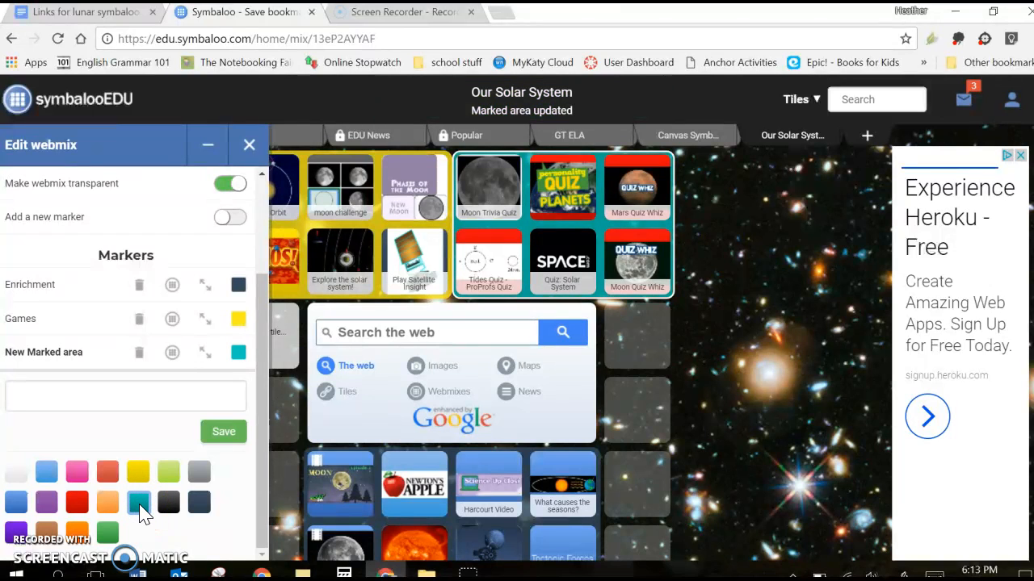
click(169, 475)
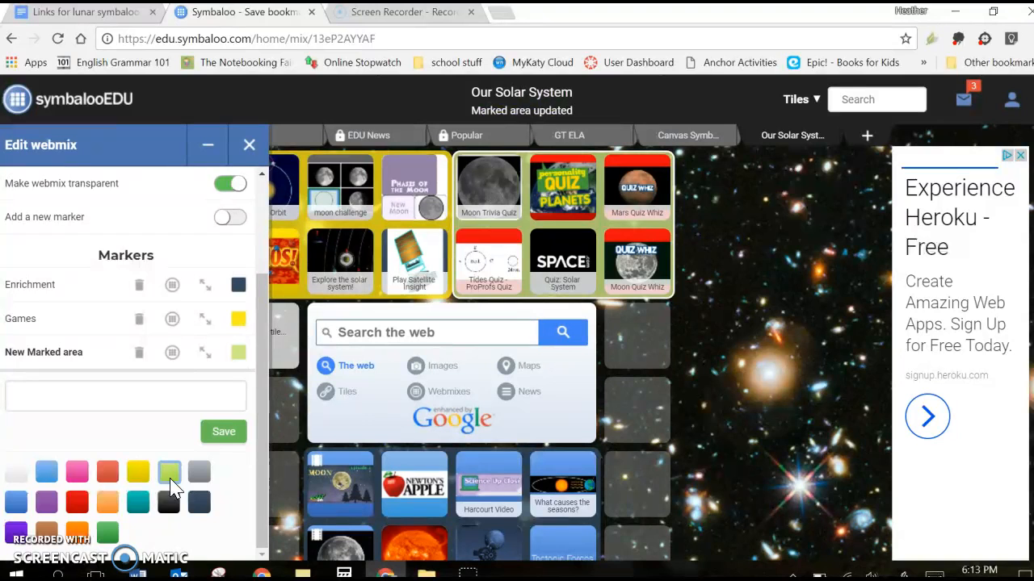
click(139, 507)
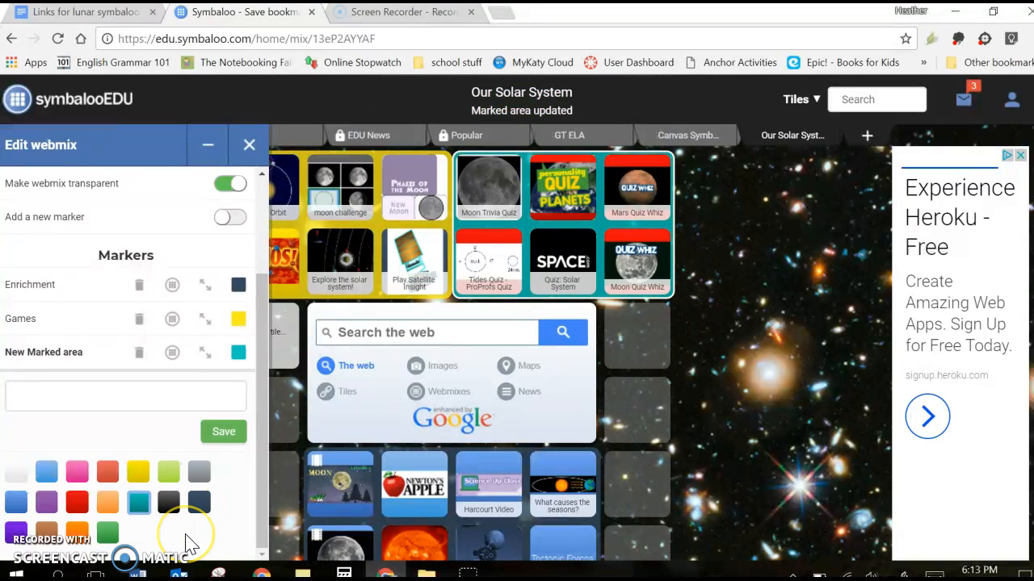
- Name the teal marked area Quizzes and save the name
scroll(186, 542, down, 1)
scroll(185, 543, up, 1)
click(150, 456)
text(Quizzes)
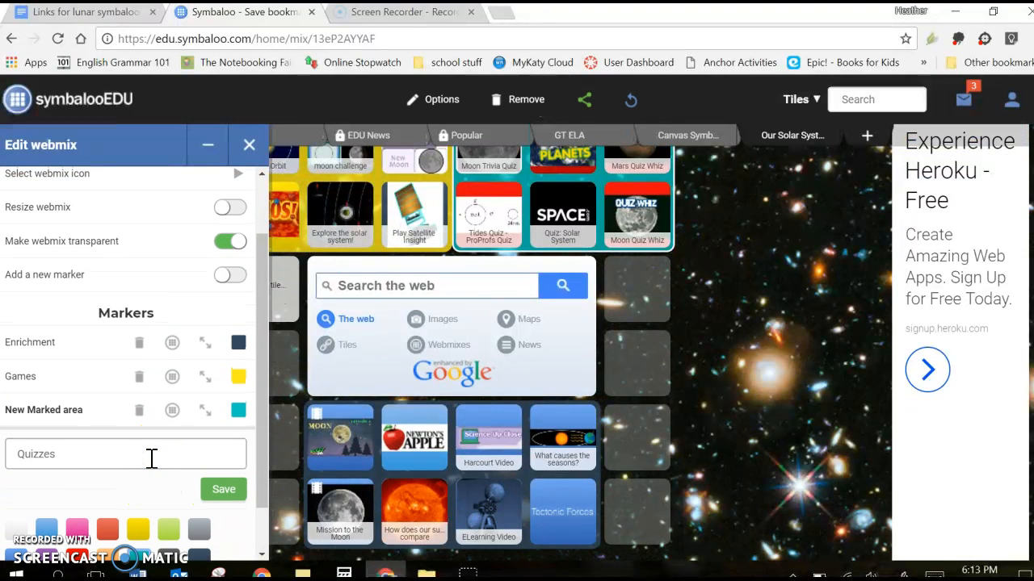
click(225, 493)
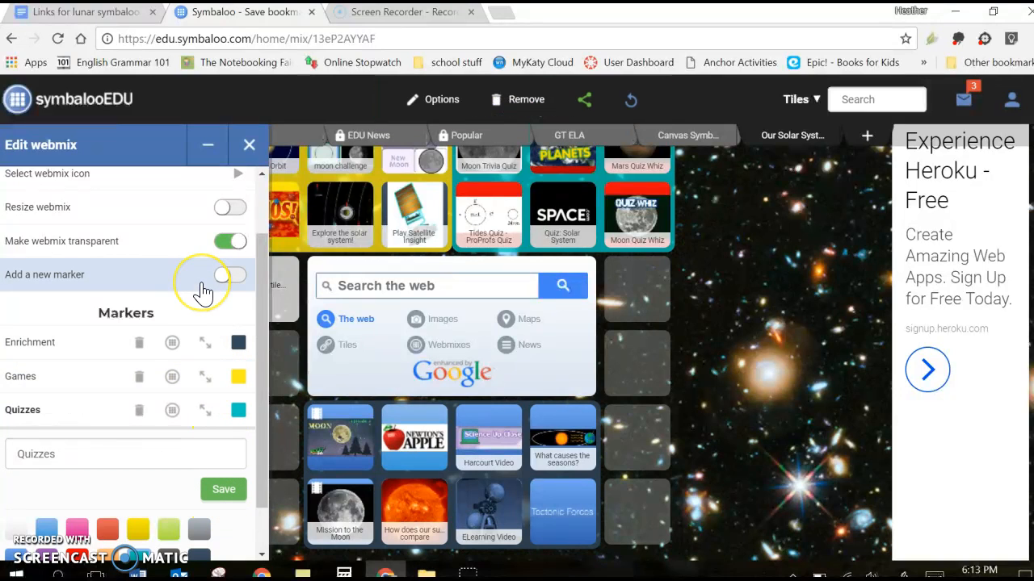
scroll(198, 246, up, 1)
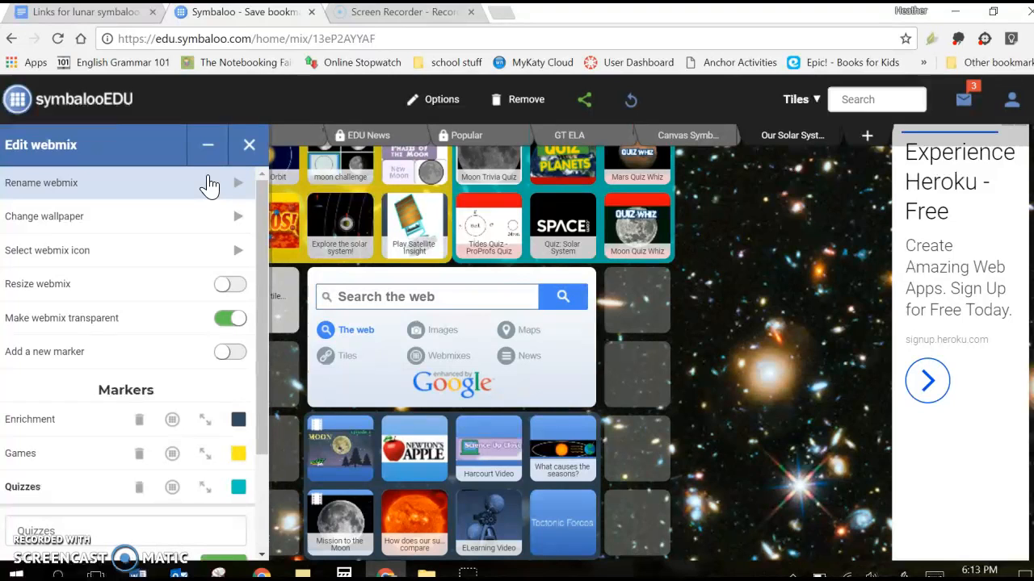
- Try solid black as the webmix wallpaper
click(231, 220)
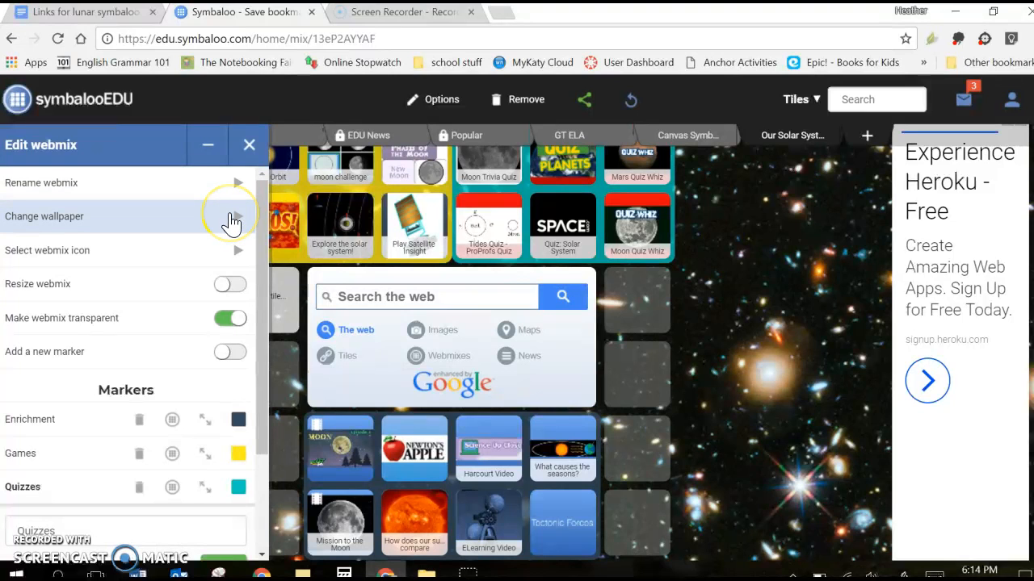
click(231, 220)
click(218, 343)
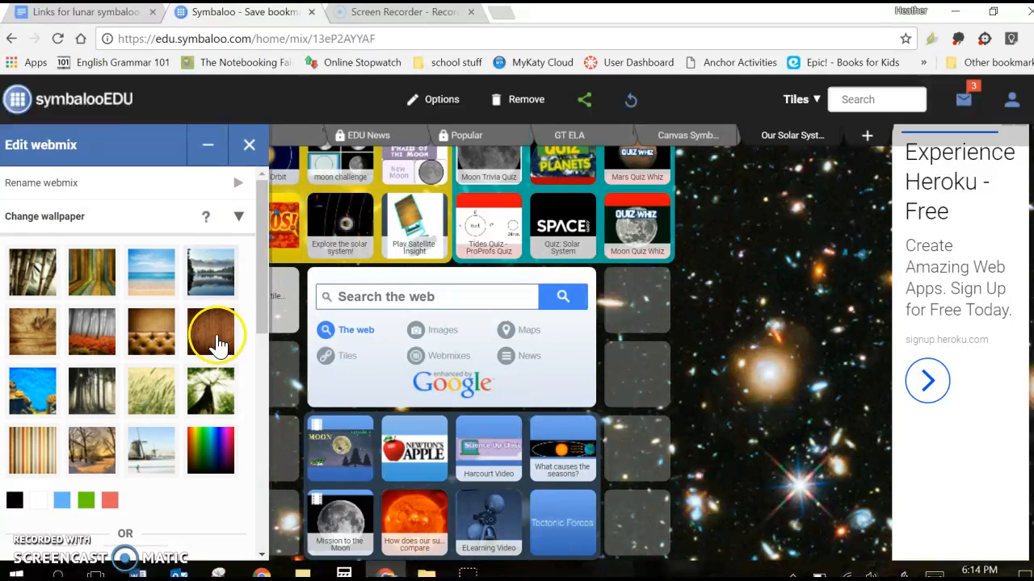
click(14, 501)
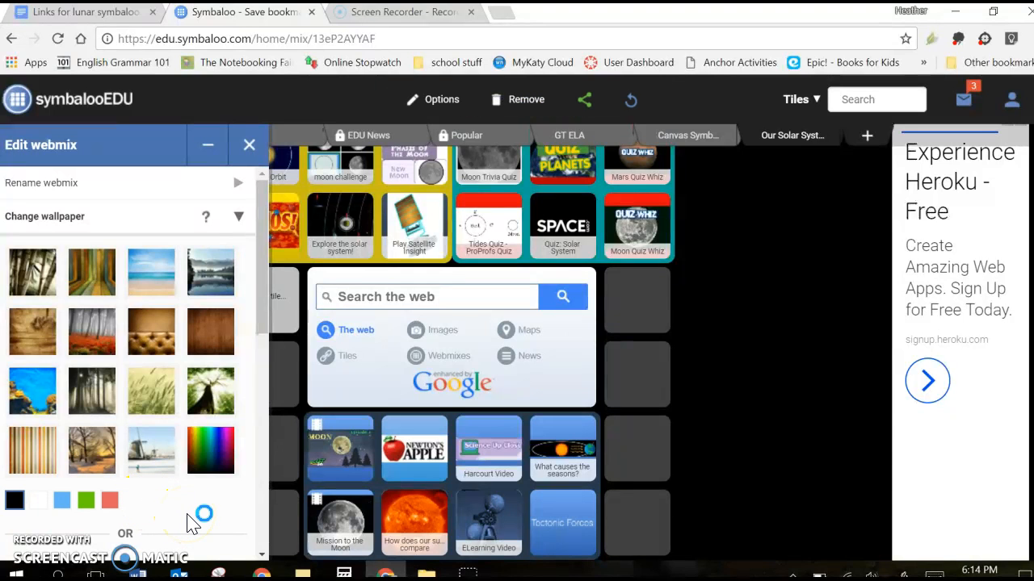
- Upload the galaxy image from the symbaloo images folder as the webmix wallpaper and close the webmix options
scroll(198, 517, down, 5)
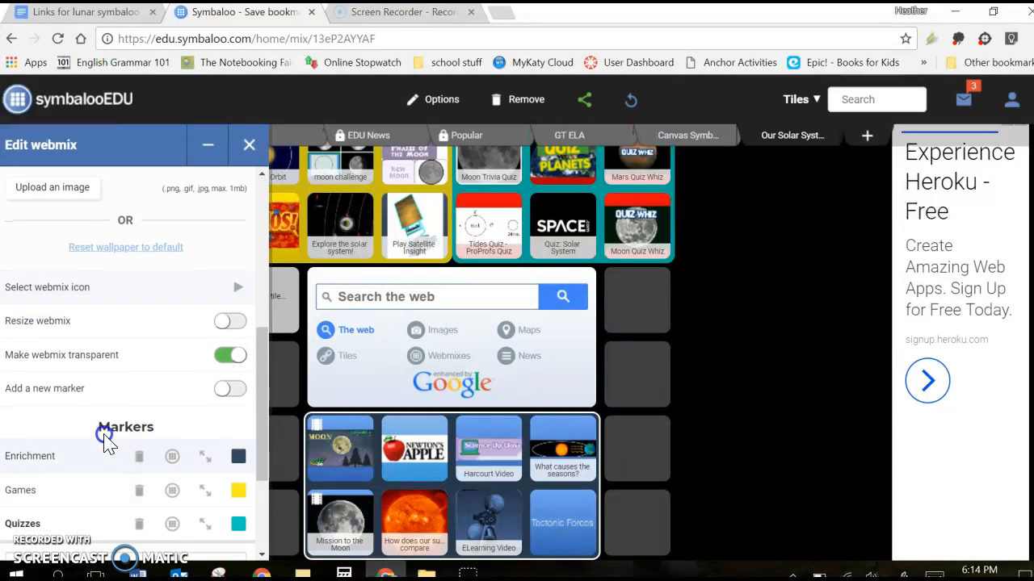
scroll(104, 441, up, 3)
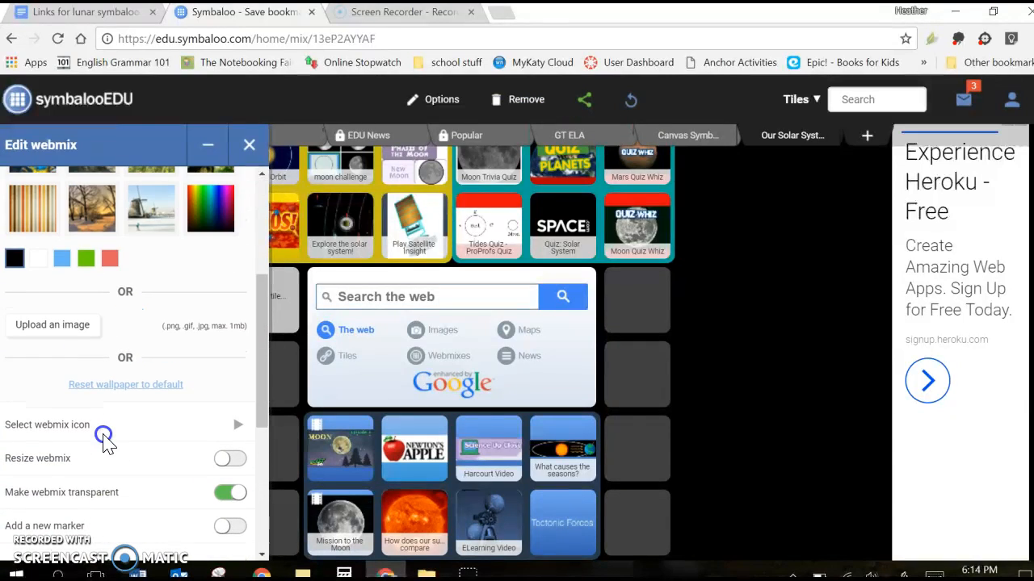
click(53, 331)
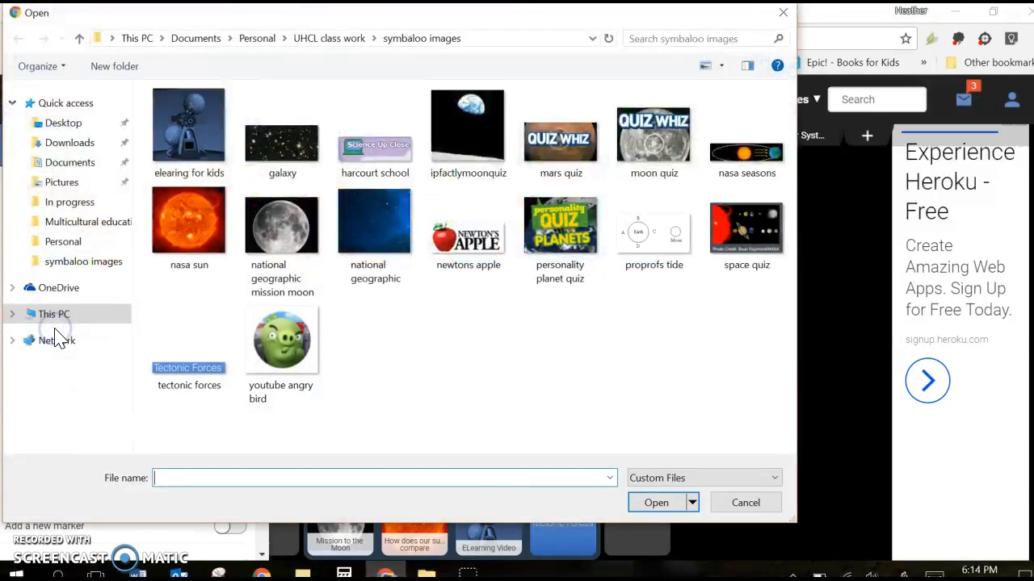
double_click(275, 166)
click(204, 325)
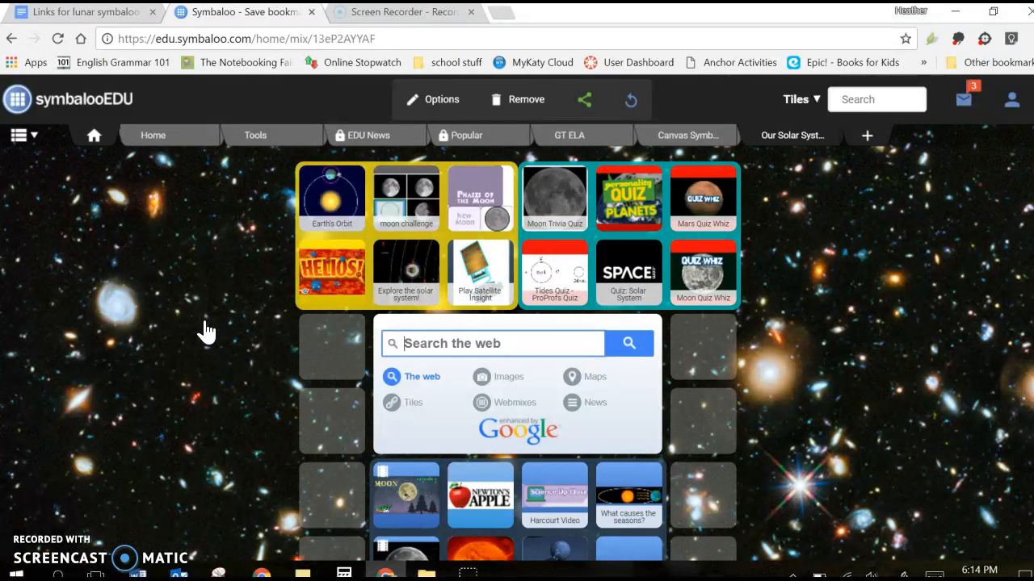
- Look through the webmix options, including the resize setting, and close them without changing anything
click(437, 102)
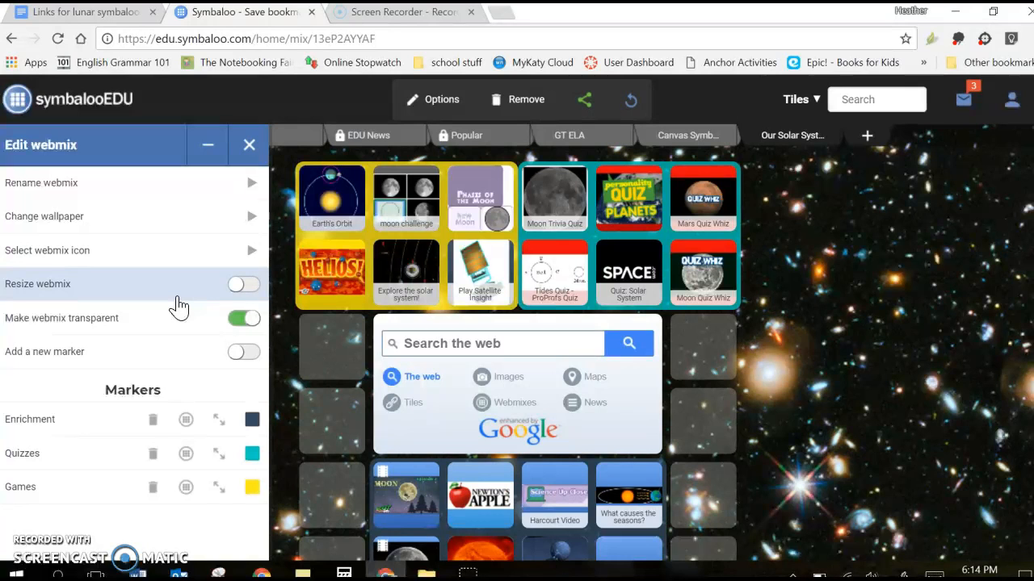
click(240, 287)
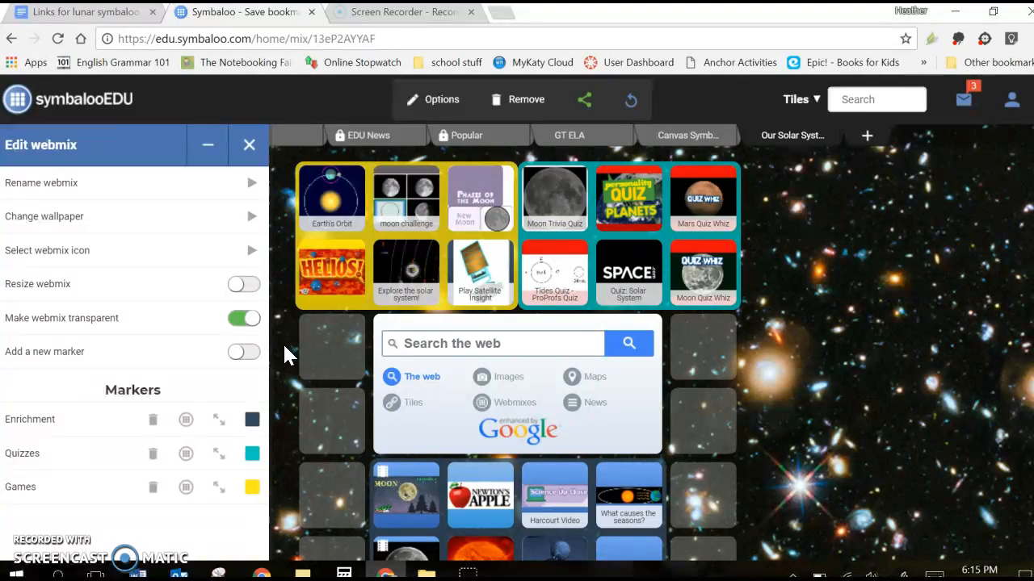
scroll(135, 365, down, 3)
scroll(135, 365, up, 3)
scroll(137, 372, up, 1)
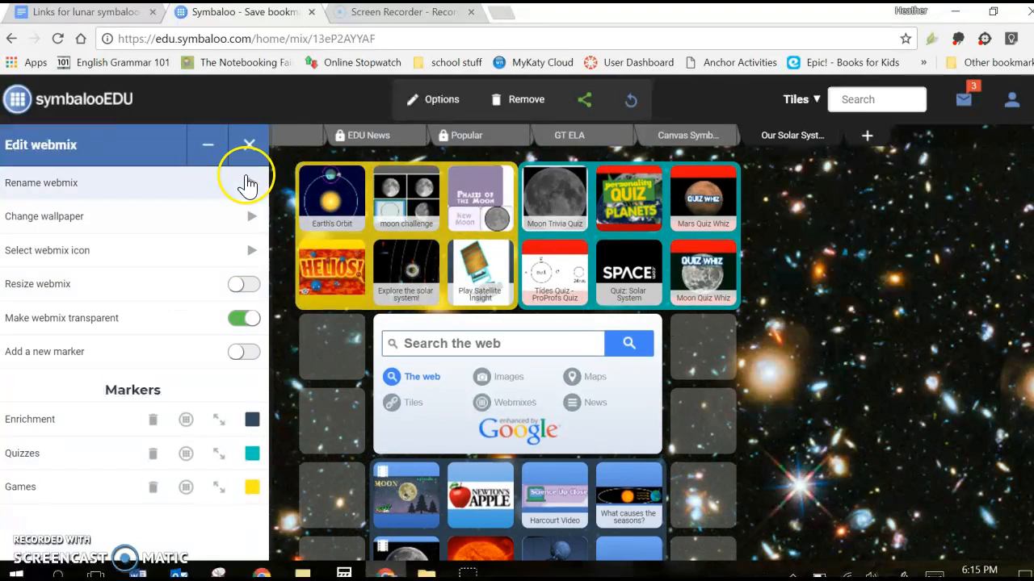
click(250, 147)
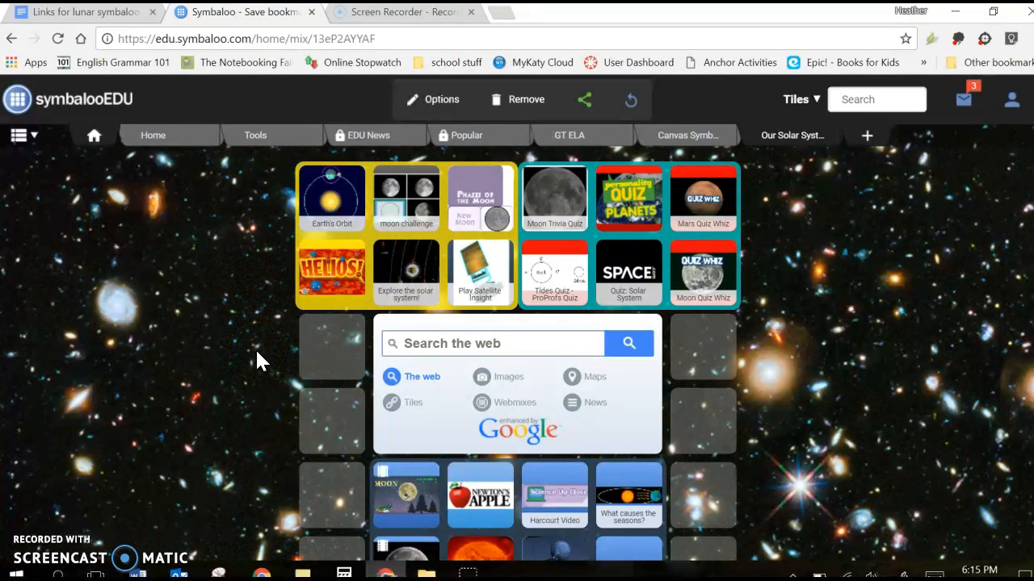
- Start creating a tile in the empty slot below the Helios tile, entering nasa as its website address
scroll(256, 345, down, 1)
click(319, 295)
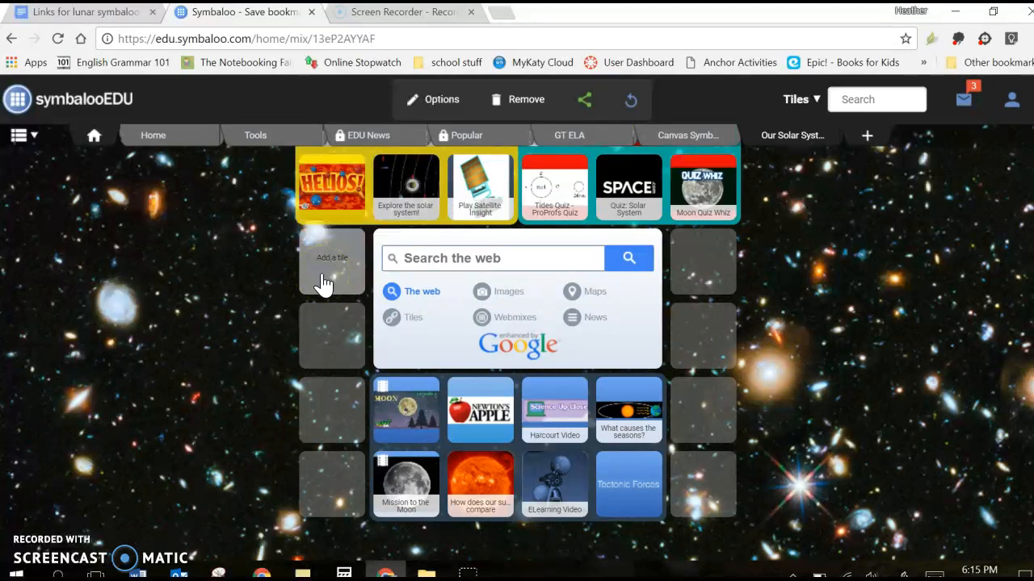
click(323, 279)
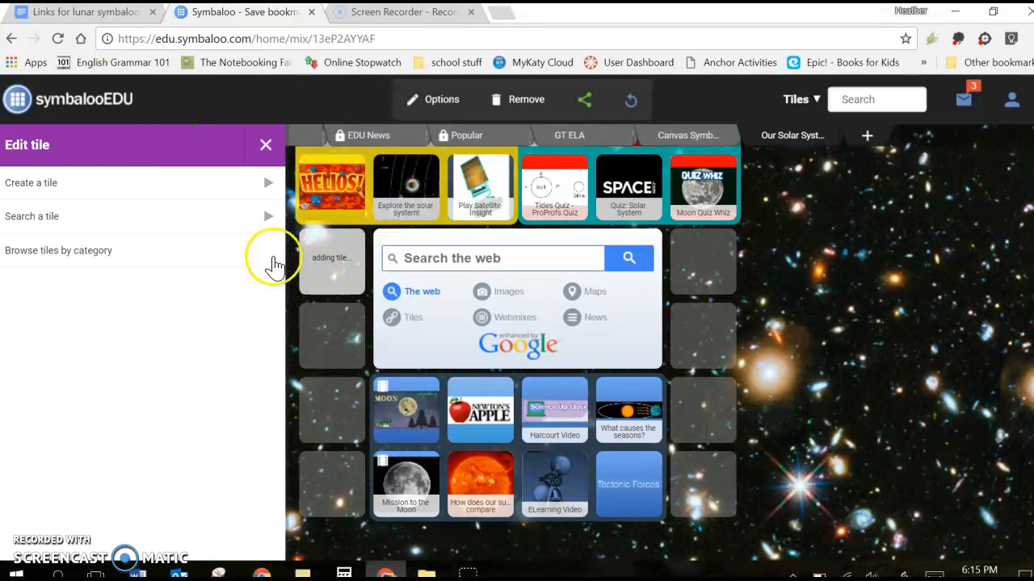
click(201, 186)
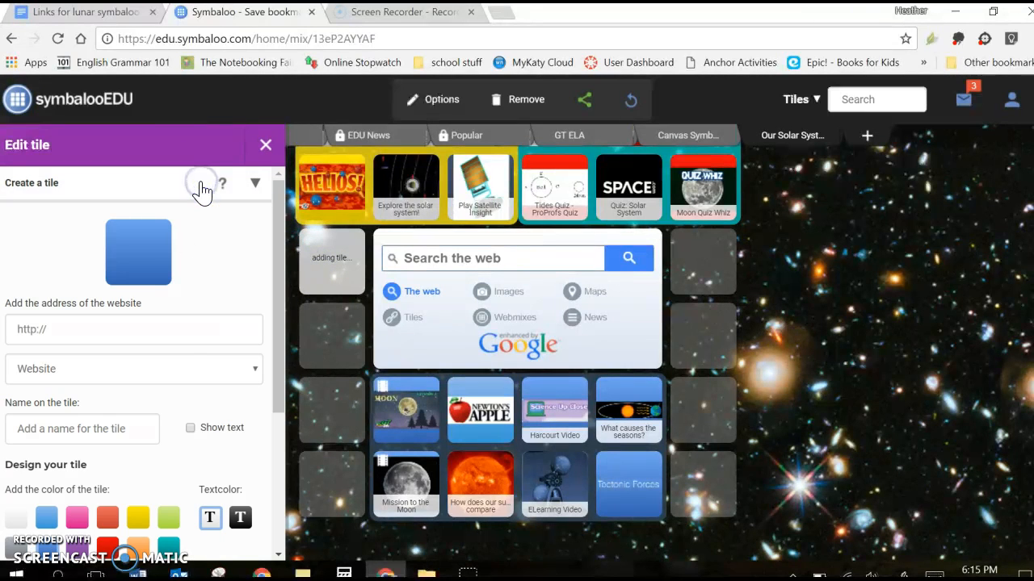
click(173, 333)
text(nasa)
key(Tab)
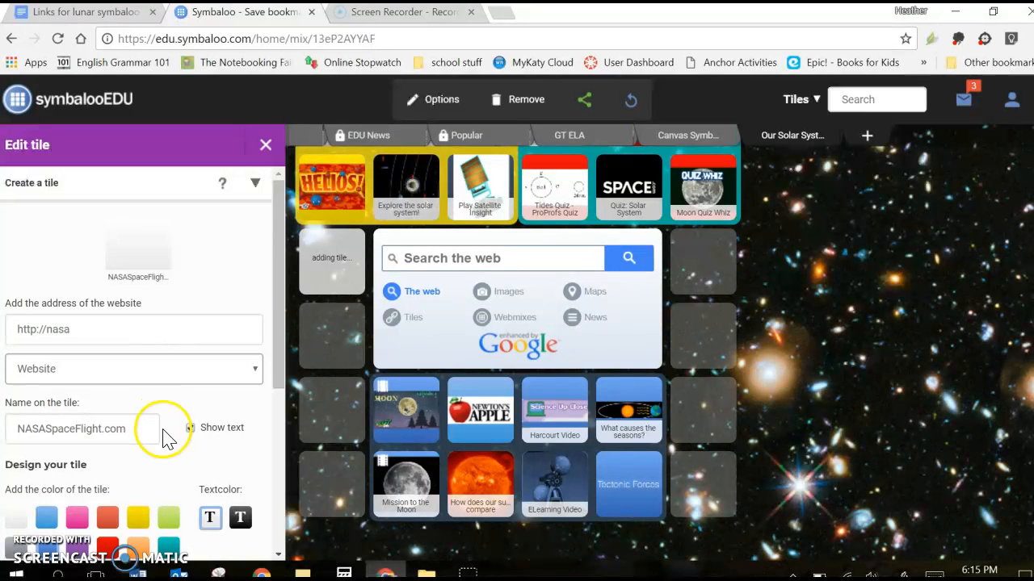
- Open the icon library for the NASA tile and browse through the Flat icons
scroll(180, 485, down, 2)
scroll(180, 484, down, 1)
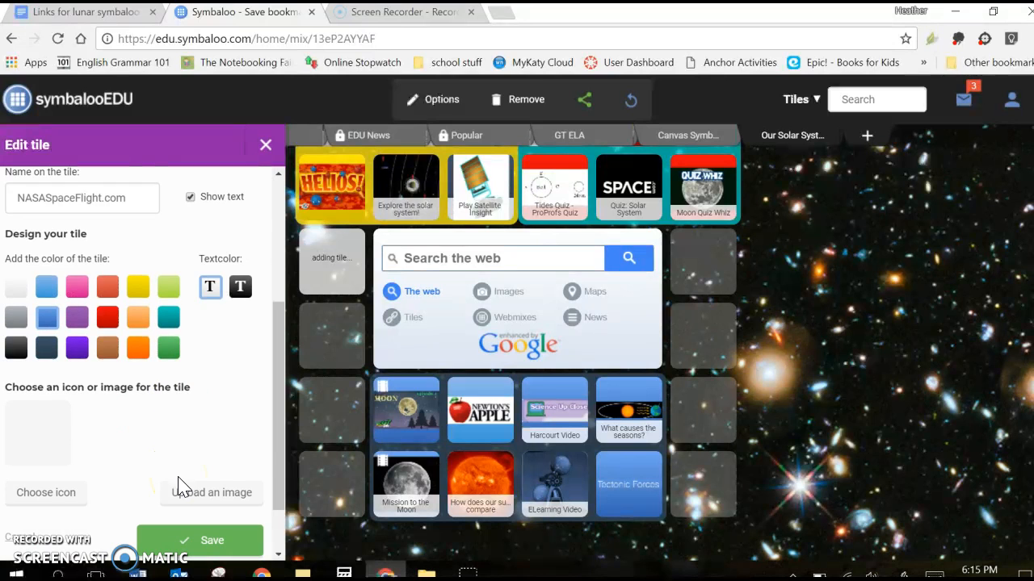
click(69, 495)
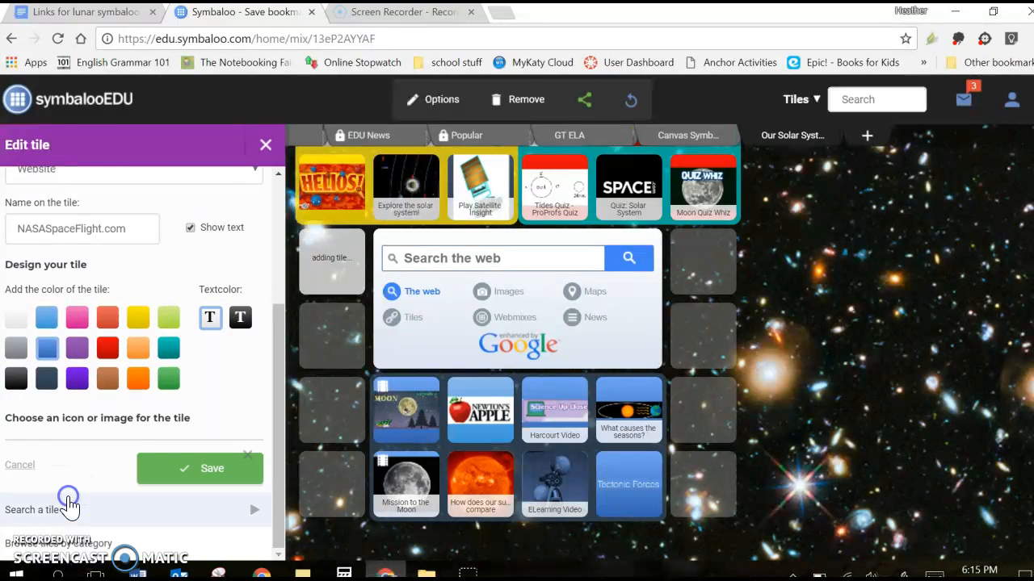
scroll(154, 498, down, 2)
click(155, 498)
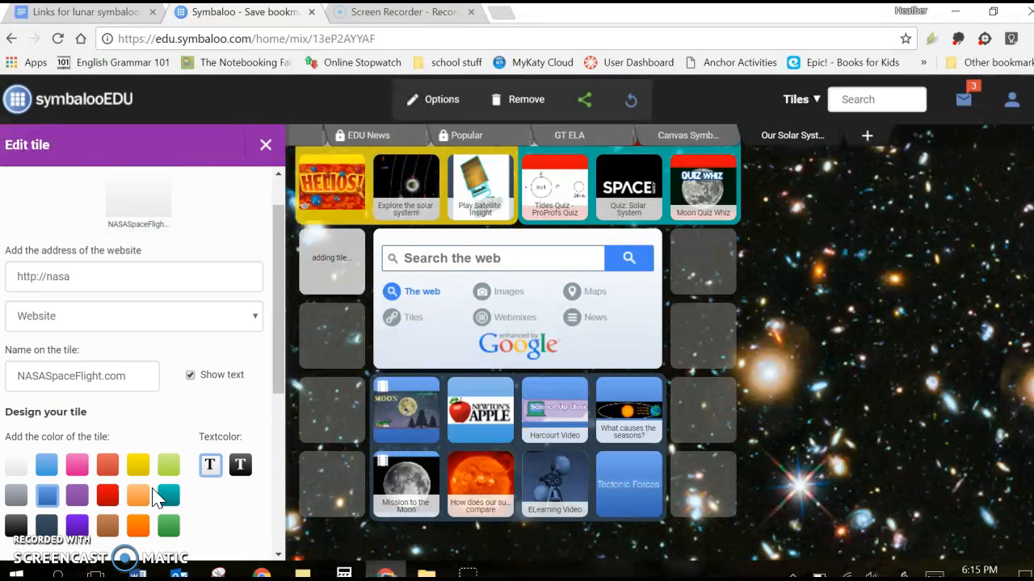
click(277, 555)
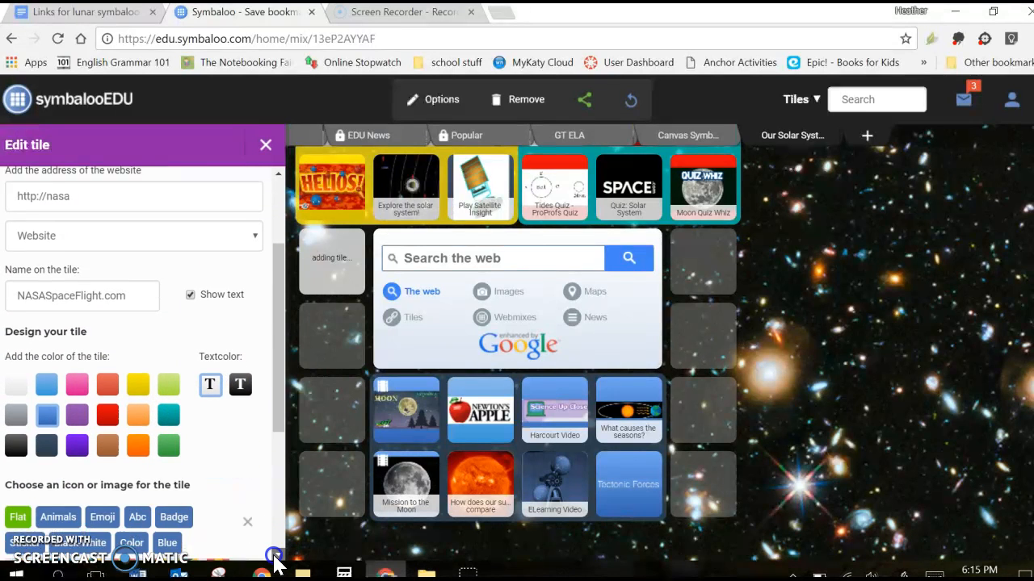
click(277, 556)
click(277, 555)
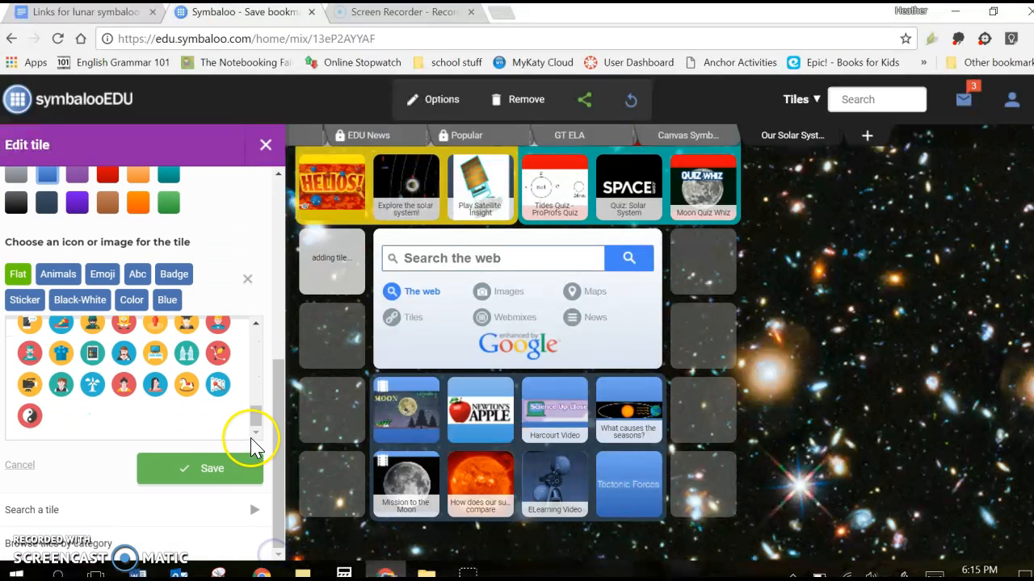
drag(250, 418, 254, 397)
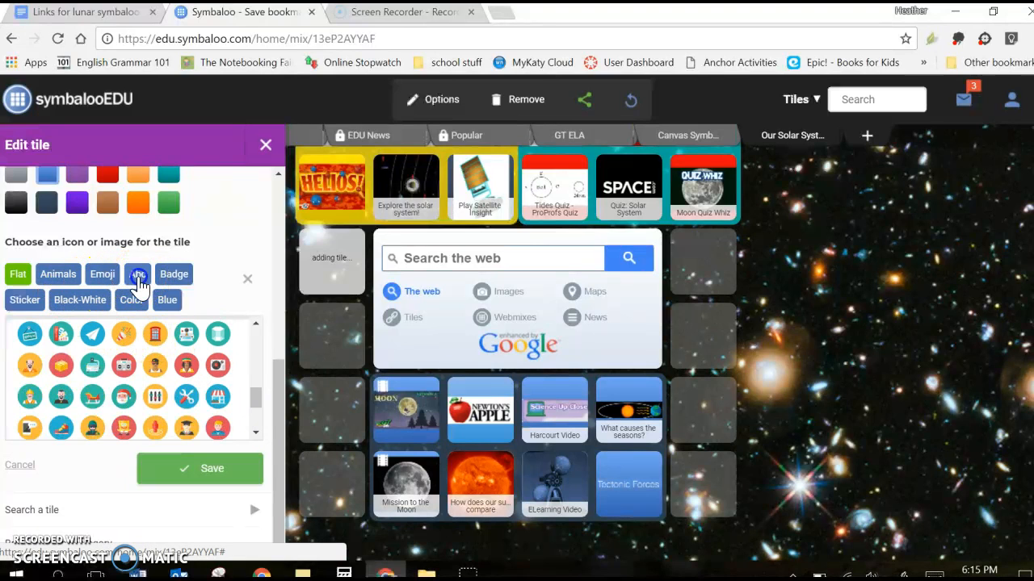
- Try the blue N icon from the Abc set on a light green tile, and close the tile editor without saving
click(138, 277)
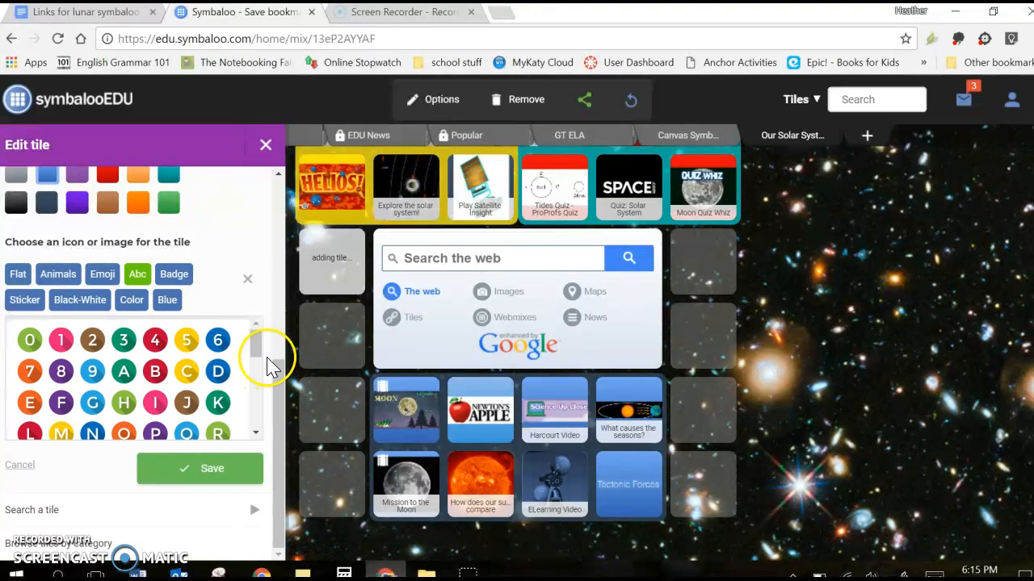
scroll(258, 361, down, 1)
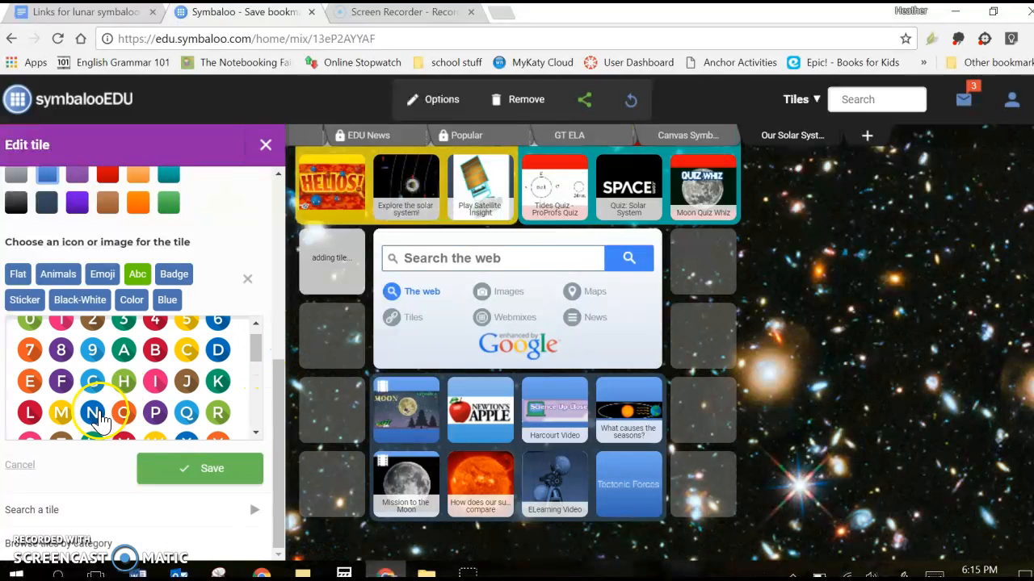
click(94, 414)
click(234, 308)
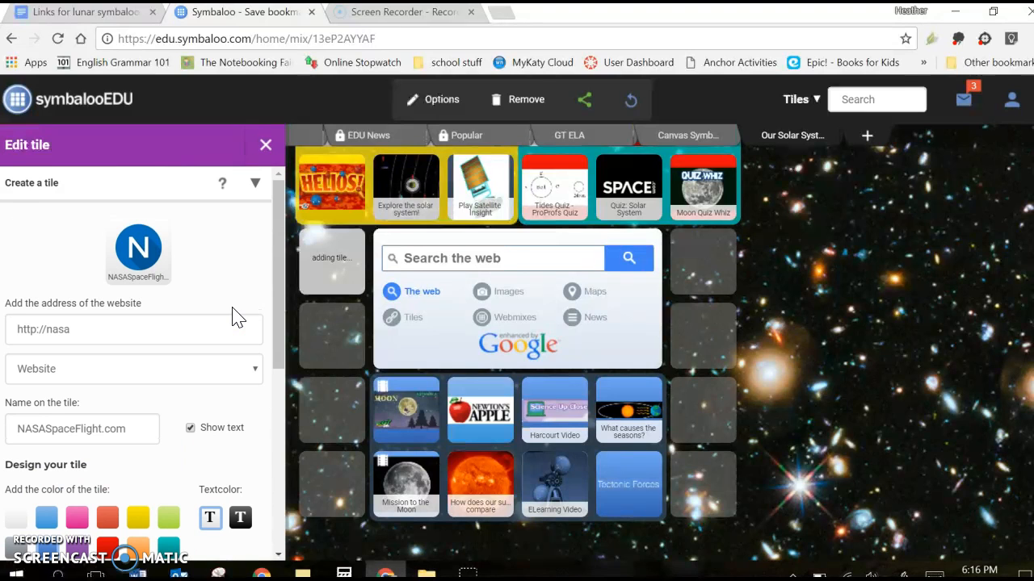
click(168, 516)
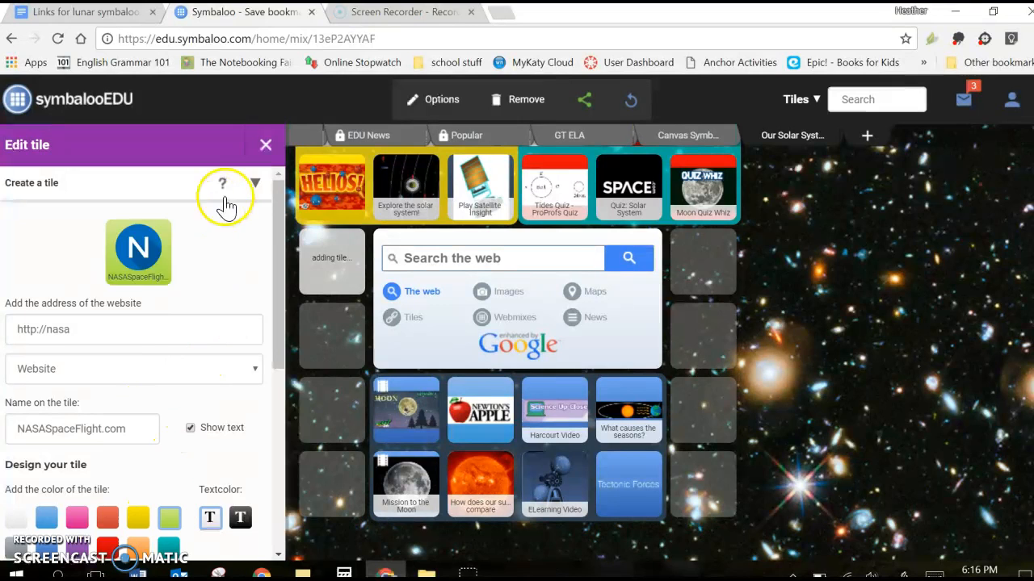
click(265, 146)
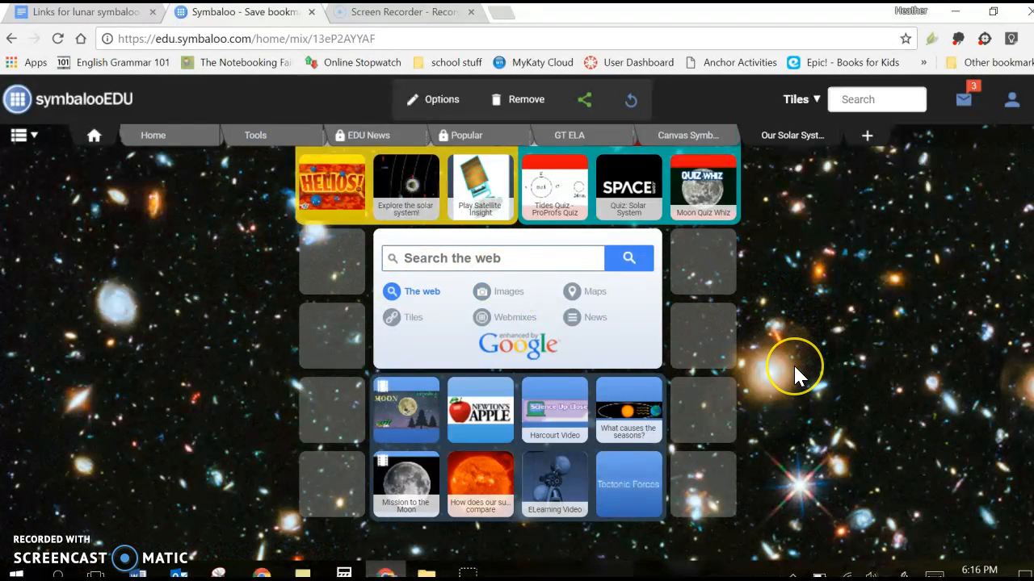
- In the webmix's sharing options, view the embed code for placing the webmix on a website, and close it
scroll(793, 364, up, 1)
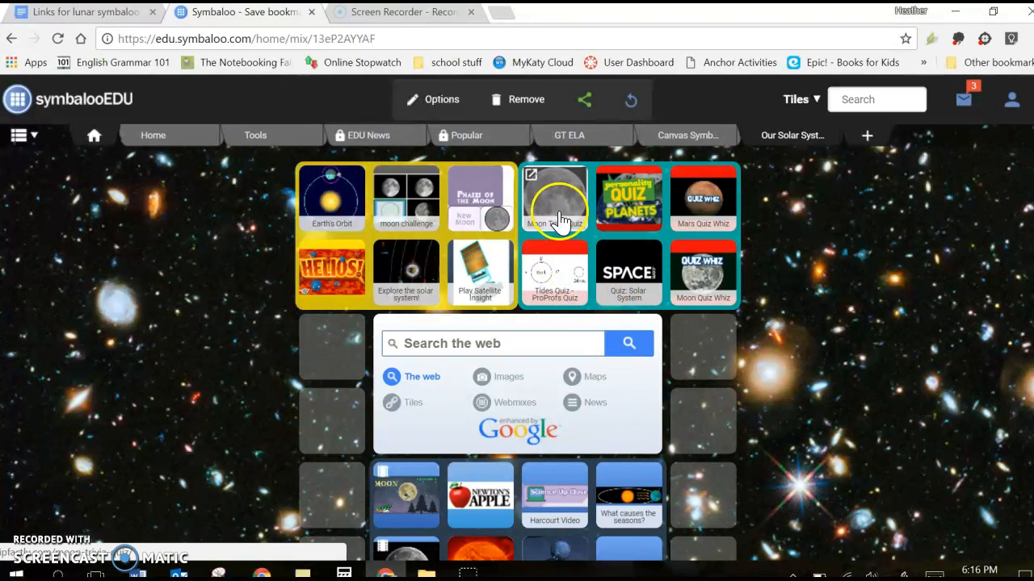
click(463, 188)
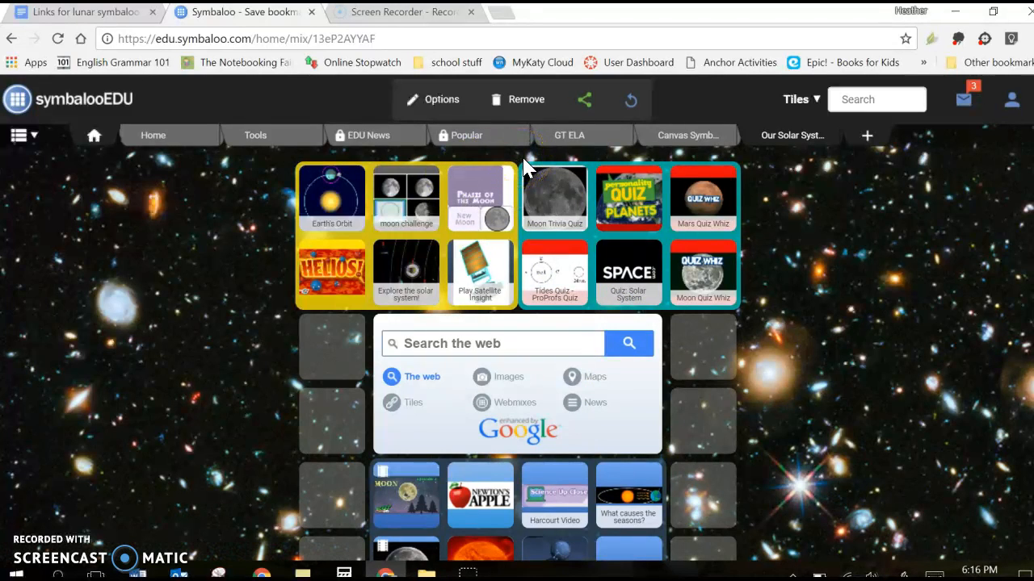
click(585, 98)
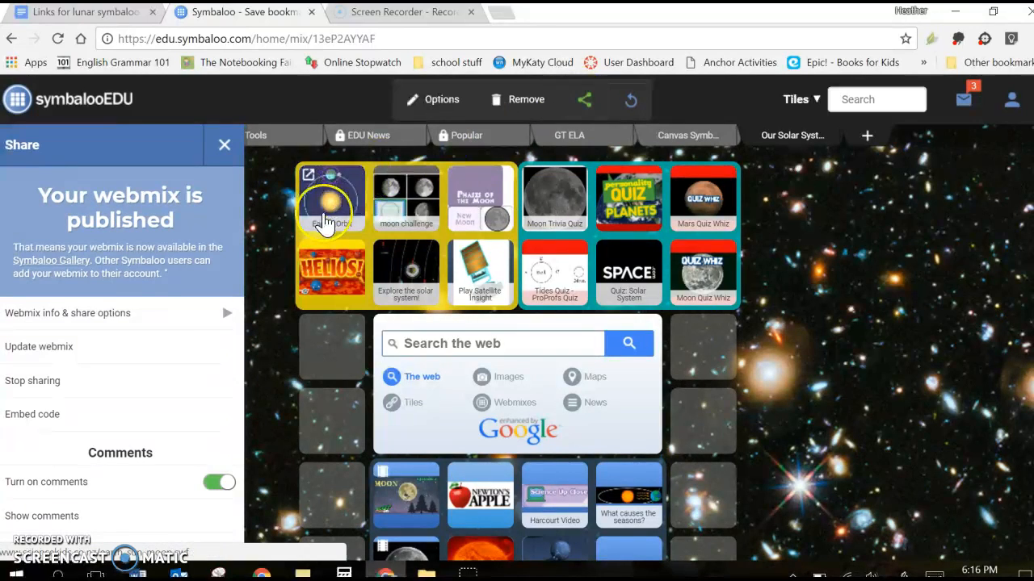
click(174, 325)
click(151, 416)
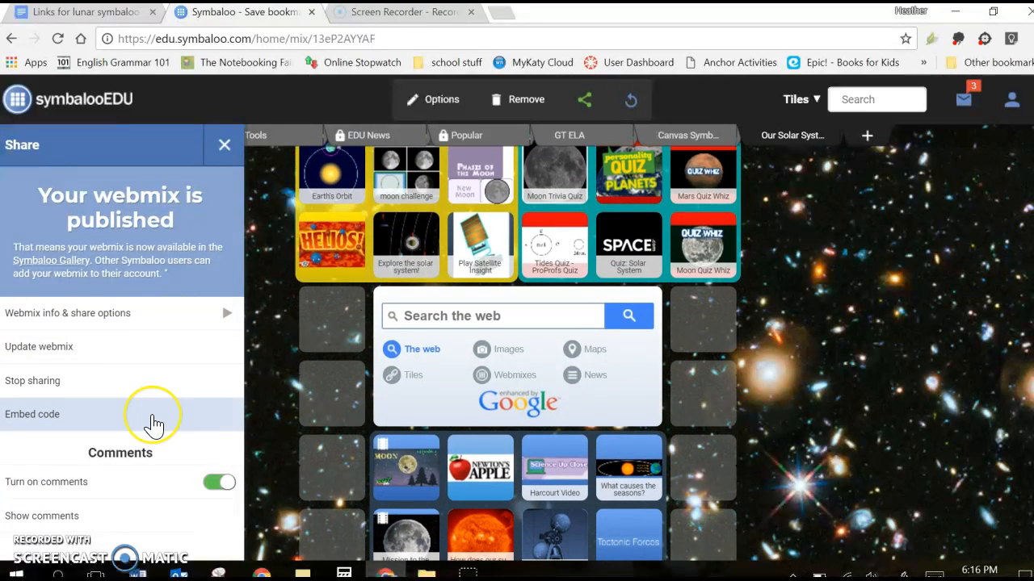
click(152, 416)
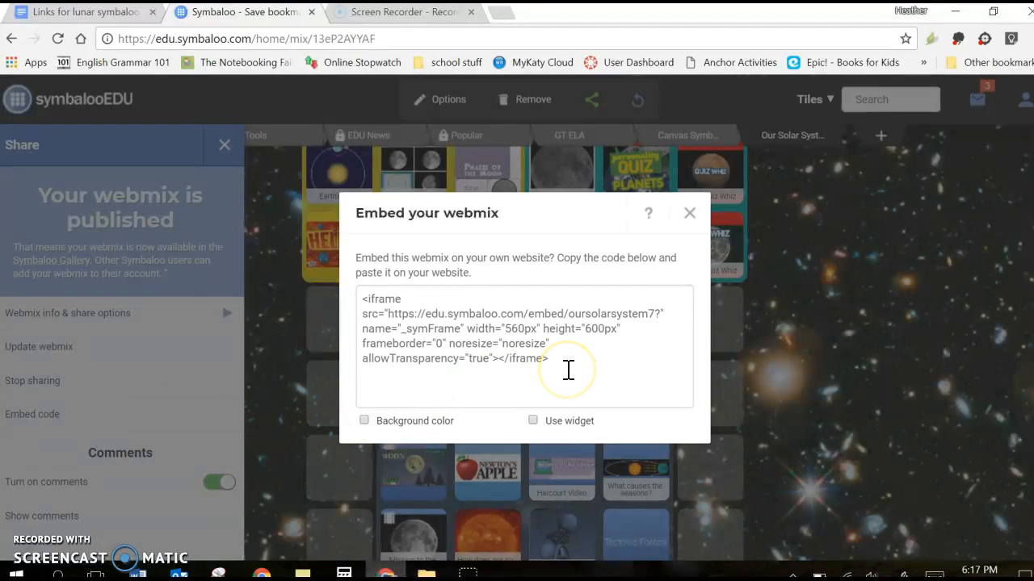
click(688, 214)
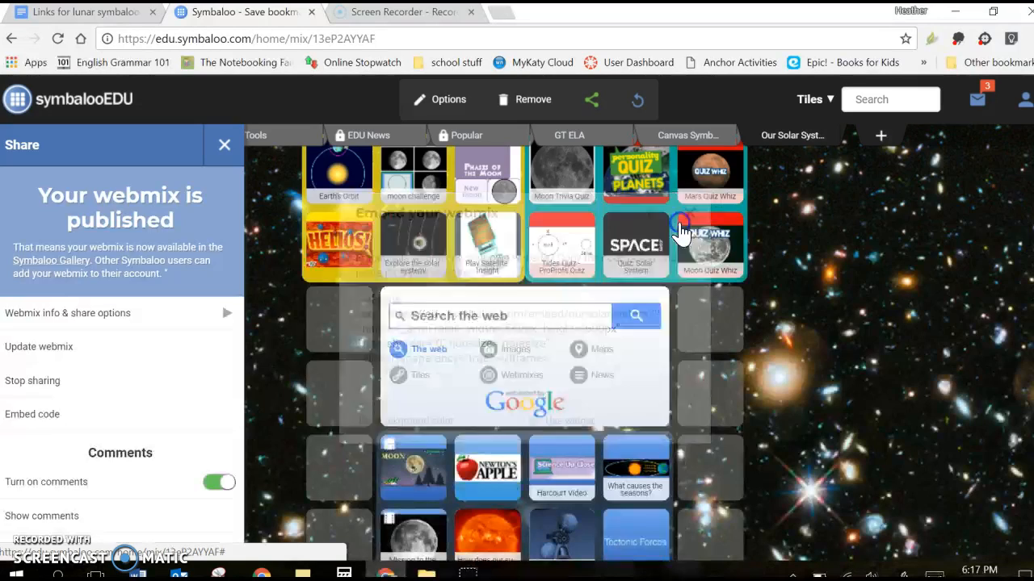
- Turn off comments for the published webmix and close the sharing options
click(349, 279)
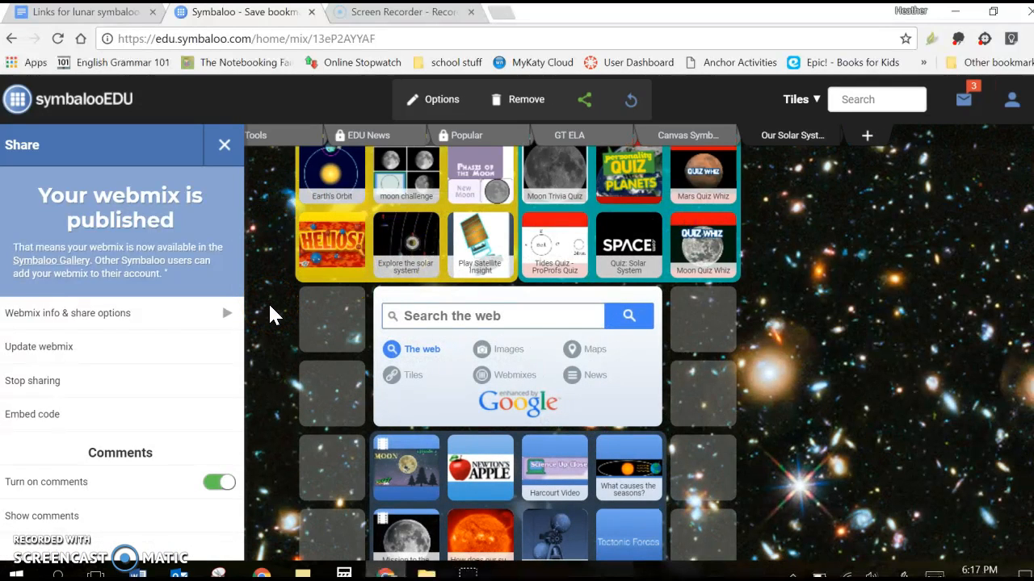
scroll(269, 306, down, 1)
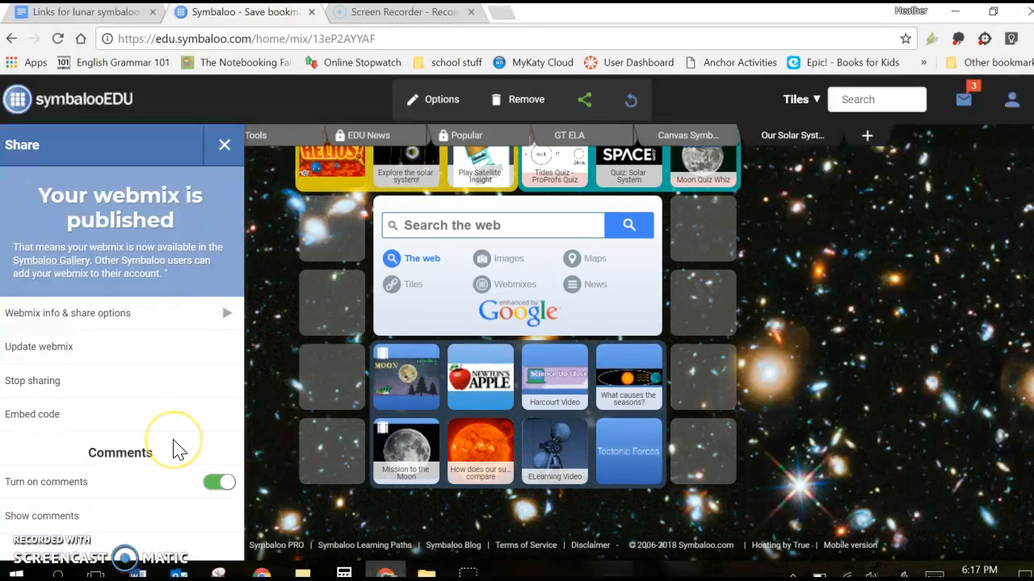
click(220, 485)
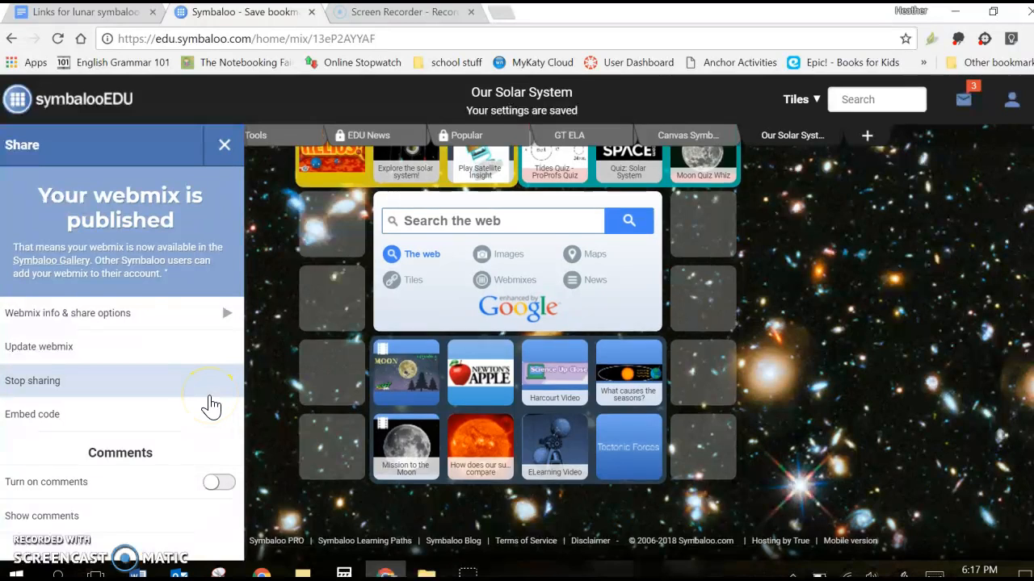
click(227, 356)
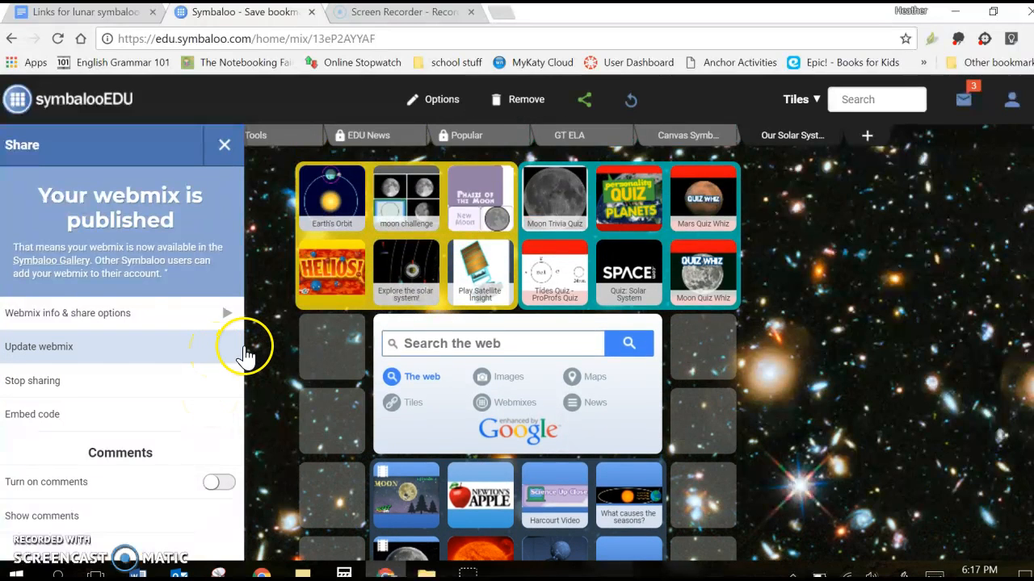
click(225, 149)
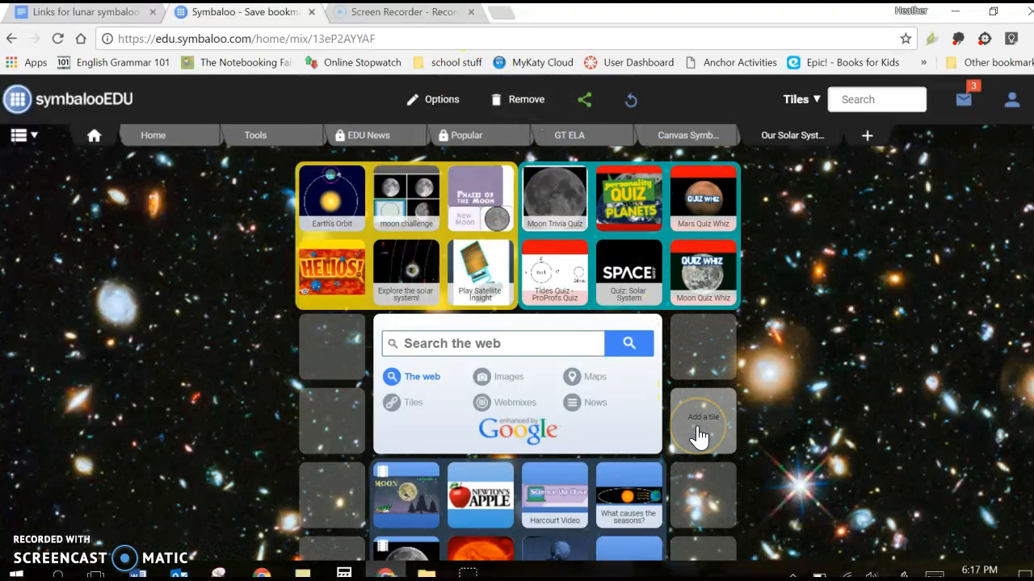
- Update the published version of the Our Solar System webmix with the latest changes
click(632, 105)
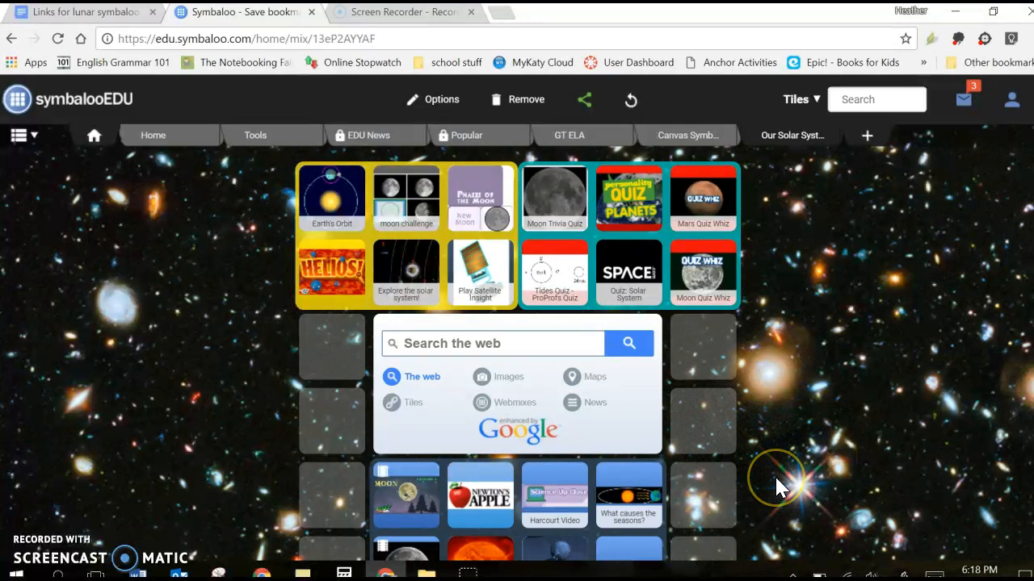
scroll(775, 484, down, 1)
scroll(776, 481, up, 1)
click(267, 441)
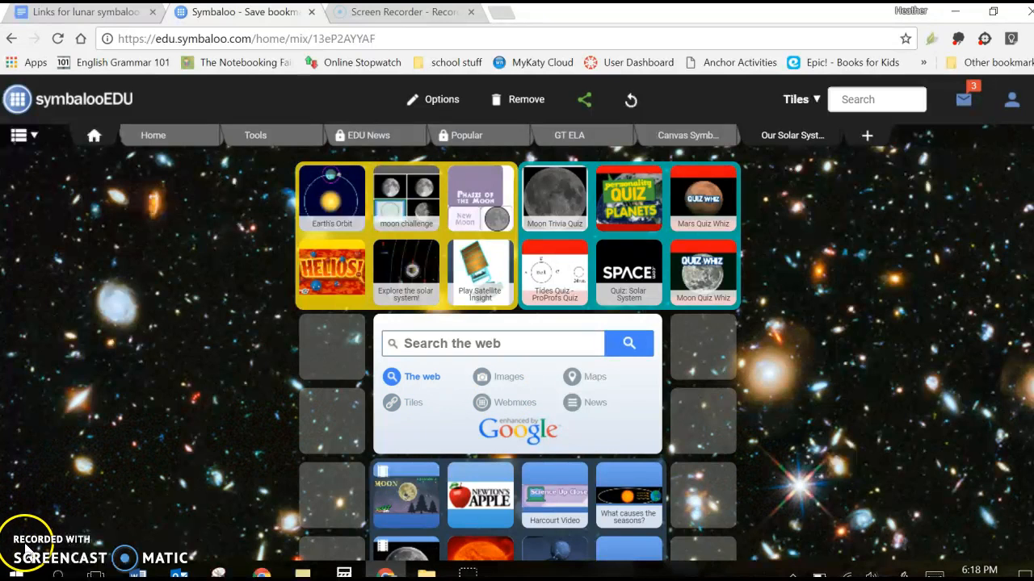